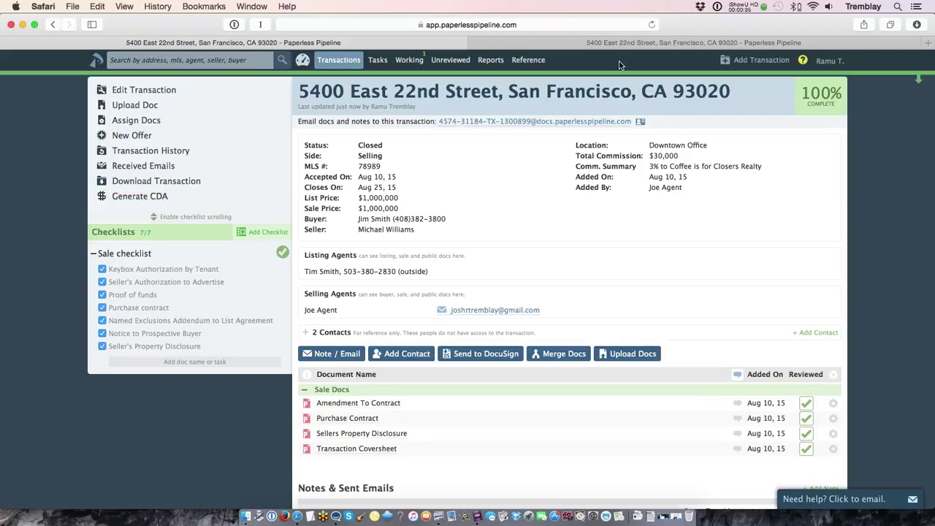
On the finished example tab, review the Financial Info commission figures and the Financial Docs list
{"action": "left_click", "coordinate": [603, 45]}
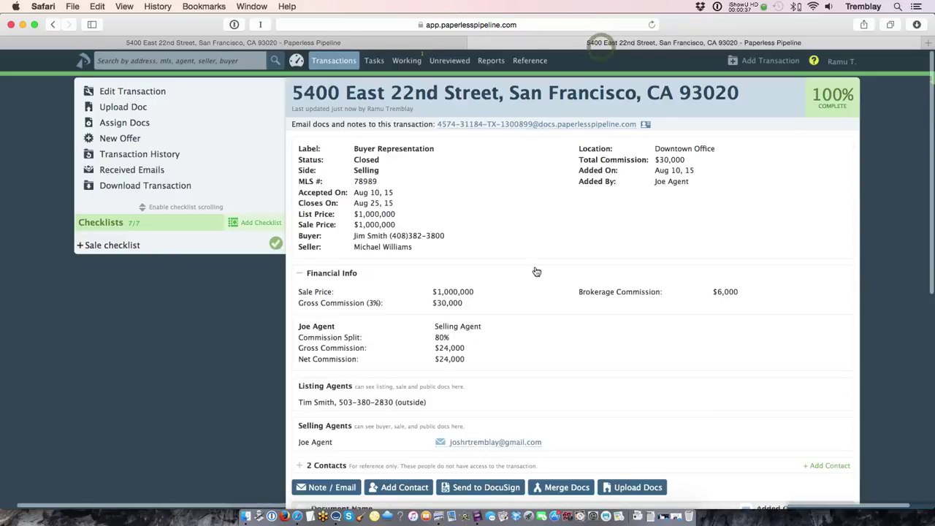
{"action": "scroll", "coordinate": [534, 271], "scroll_direction": "down", "scroll_amount": 5}
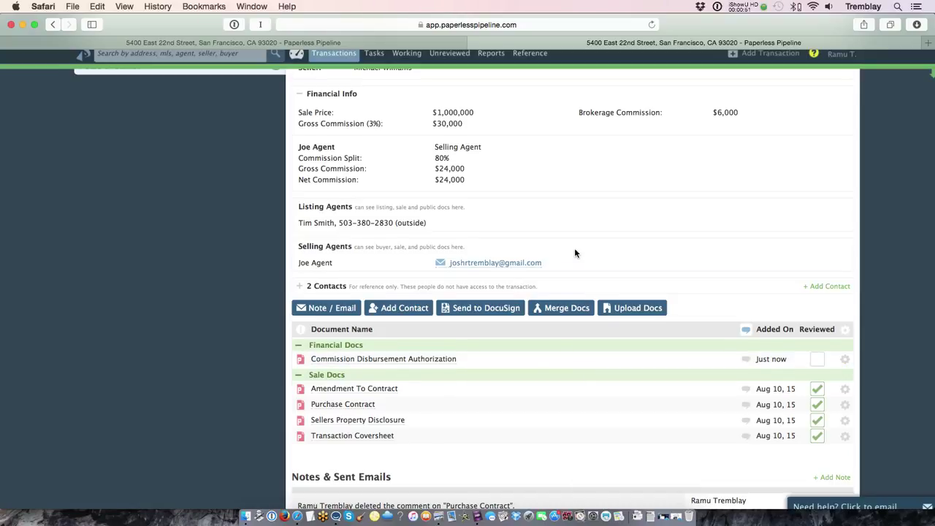
{"action": "scroll", "coordinate": [575, 252], "scroll_direction": "up", "scroll_amount": 3}
{"action": "scroll", "coordinate": [575, 253], "scroll_direction": "up", "scroll_amount": 1}
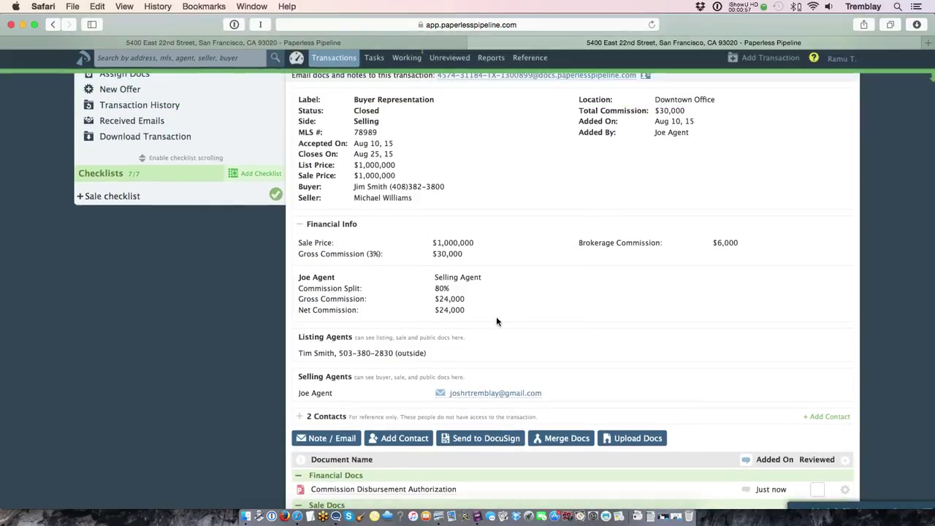
{"action": "left_click_drag", "start_coordinate": [496, 317], "coordinate": [308, 224]}
{"action": "left_click", "coordinate": [432, 273]}
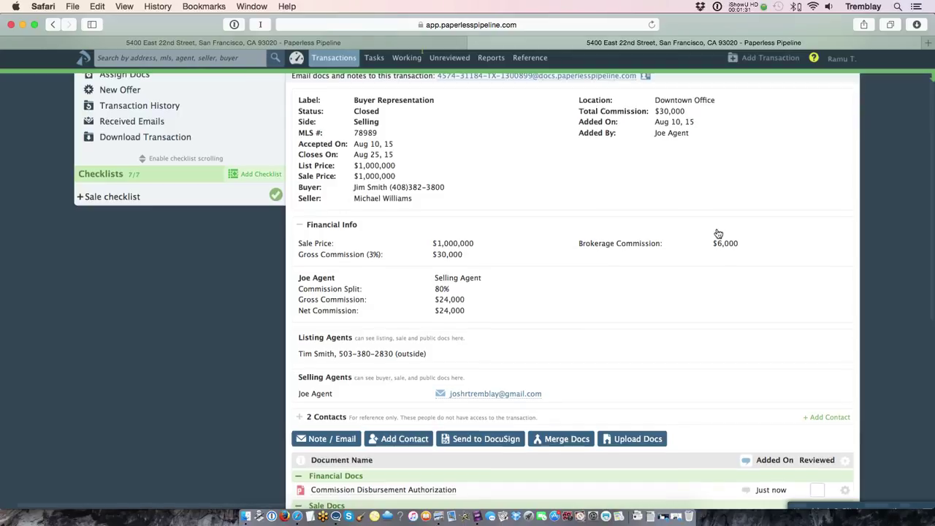
{"action": "scroll", "coordinate": [717, 232], "scroll_direction": "up", "scroll_amount": 2}
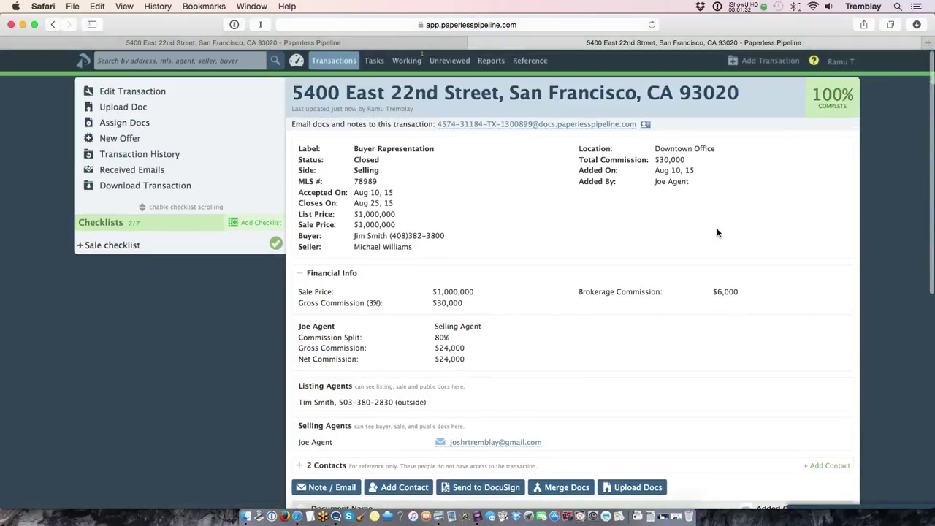
{"action": "left_click", "coordinate": [343, 43]}
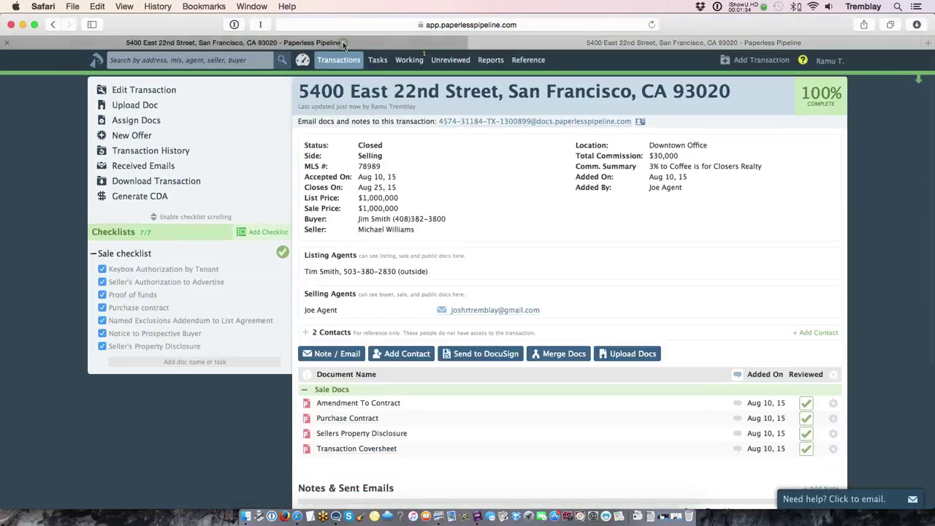
{"action": "left_click", "coordinate": [154, 199]}
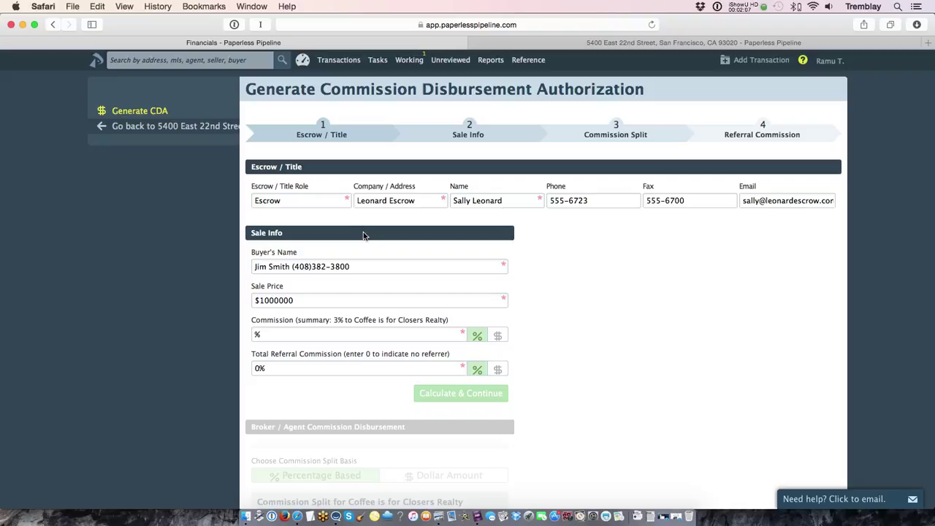
Check the prefilled buyer's name and sale price, then enter a 3% commission
{"action": "triple_click", "coordinate": [371, 265]}
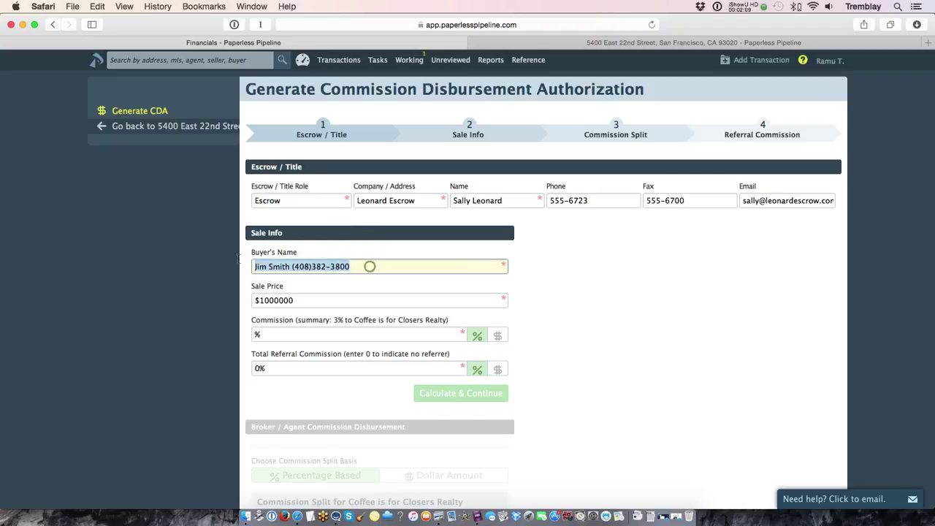
{"action": "triple_click", "coordinate": [312, 300]}
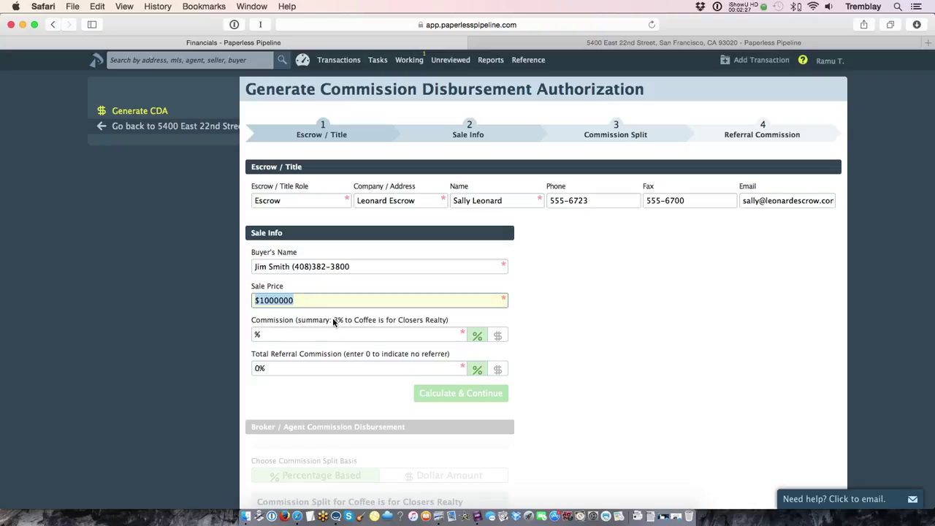
{"action": "left_click_drag", "start_coordinate": [333, 320], "coordinate": [445, 322]}
{"action": "left_click", "coordinate": [290, 335]}
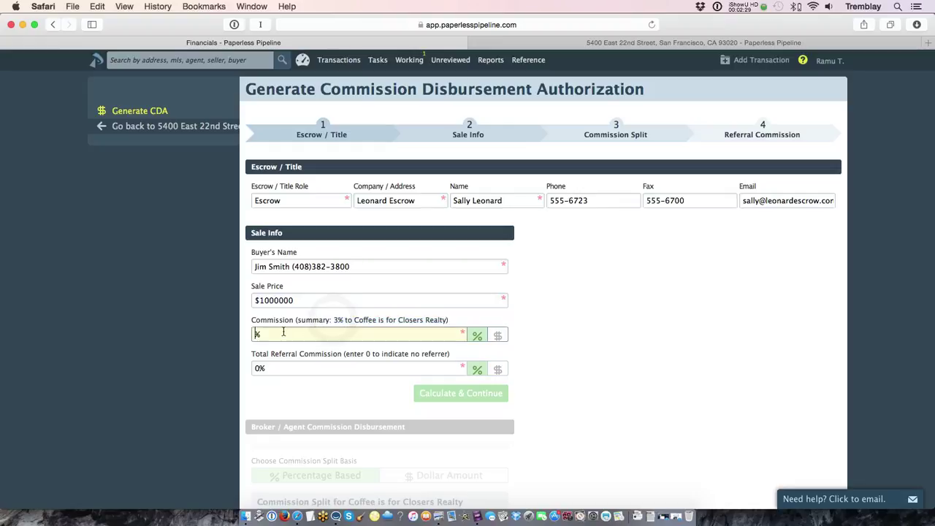
{"action": "type", "text": "3"}
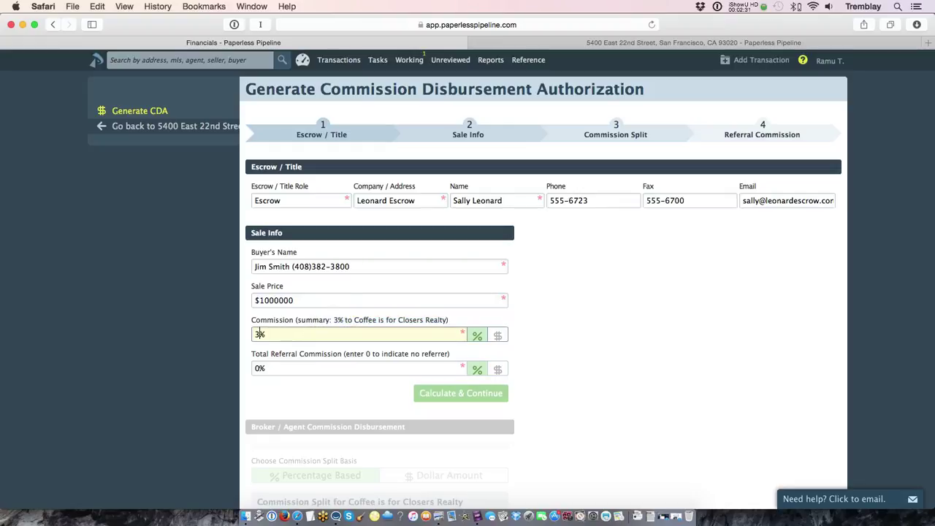
Calculate the $30,000 commission and keep the 20% brokerage / 80% selling agent split
{"action": "left_click", "coordinate": [465, 395]}
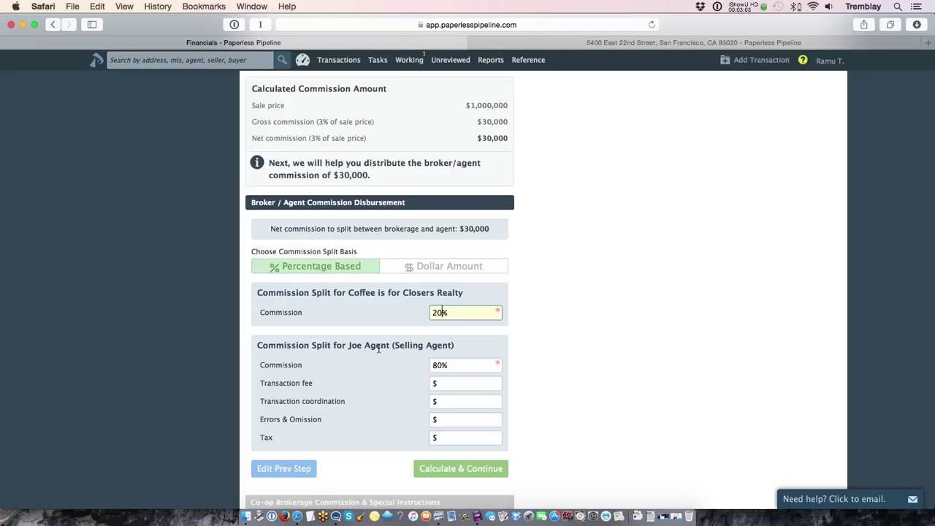
{"action": "left_click", "coordinate": [444, 365]}
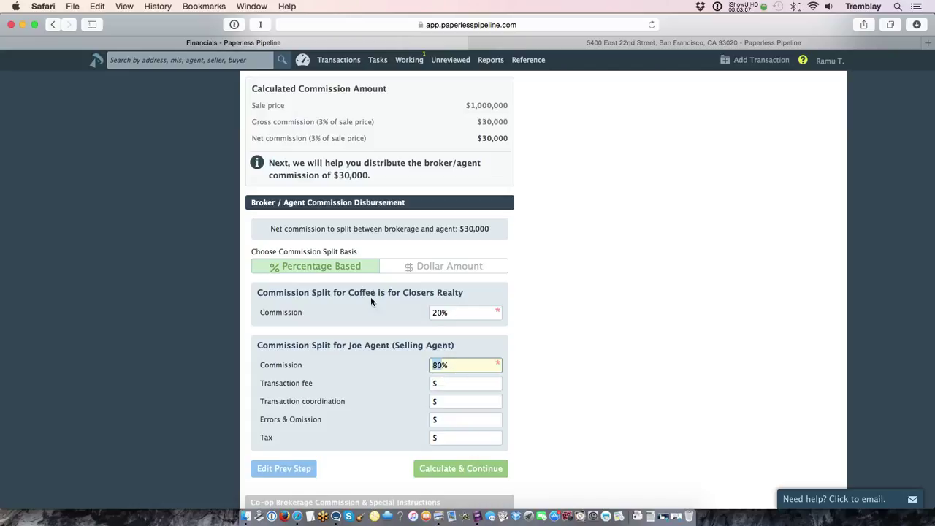
{"action": "left_click", "coordinate": [439, 314]}
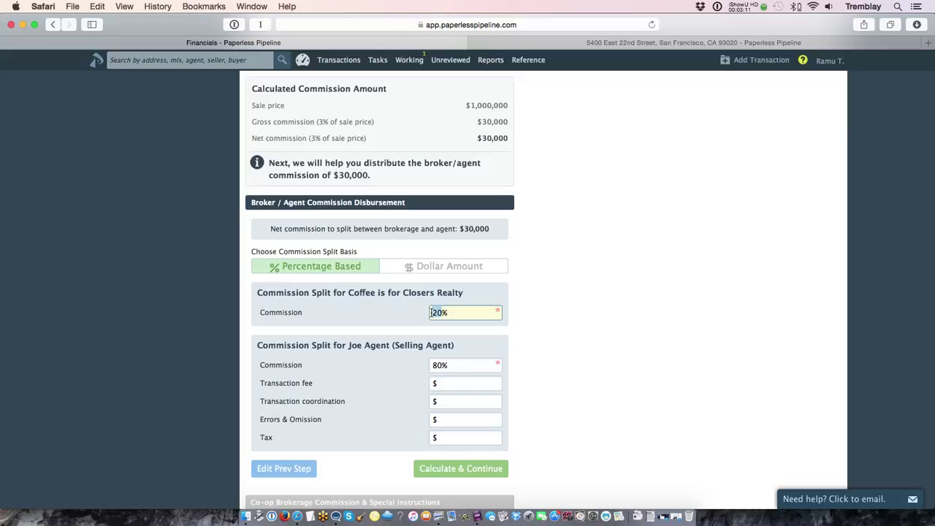
{"action": "left_click", "coordinate": [443, 365]}
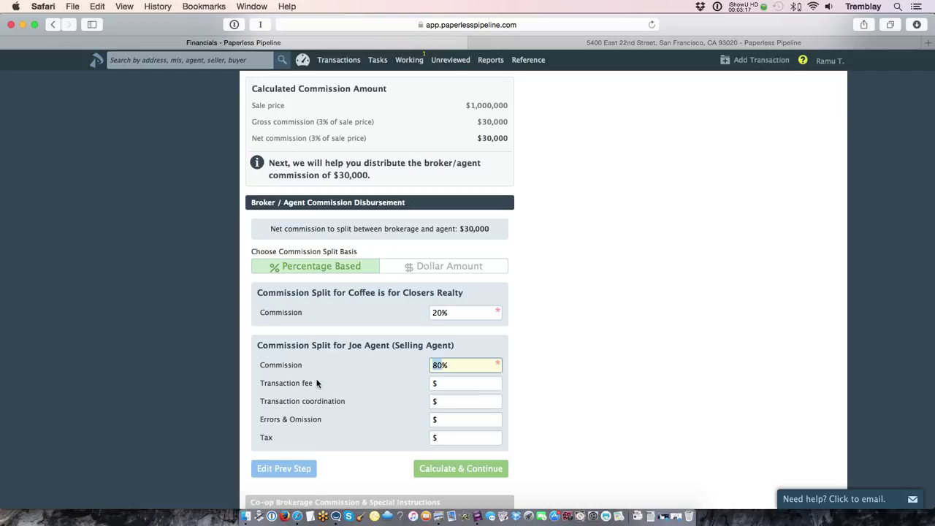
Enter a $360 transaction fee for the agent and recheck the 20%/80% split
{"action": "left_click", "coordinate": [466, 386]}
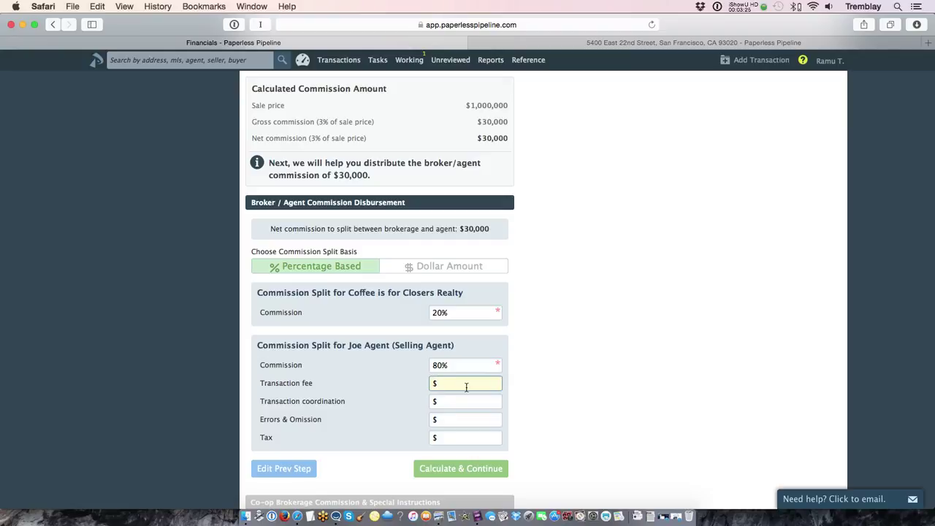
{"action": "type", "text": "360"}
{"action": "left_click", "coordinate": [444, 365]}
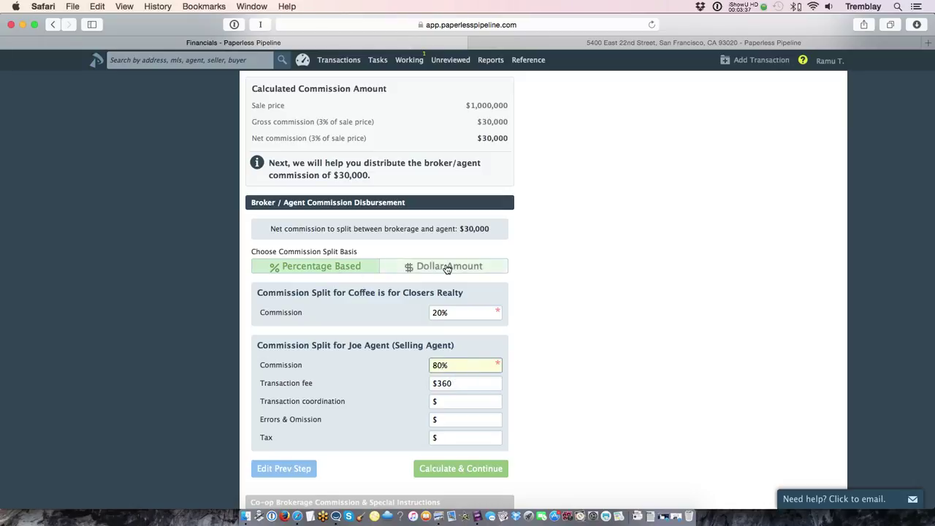
{"action": "left_click", "coordinate": [440, 313]}
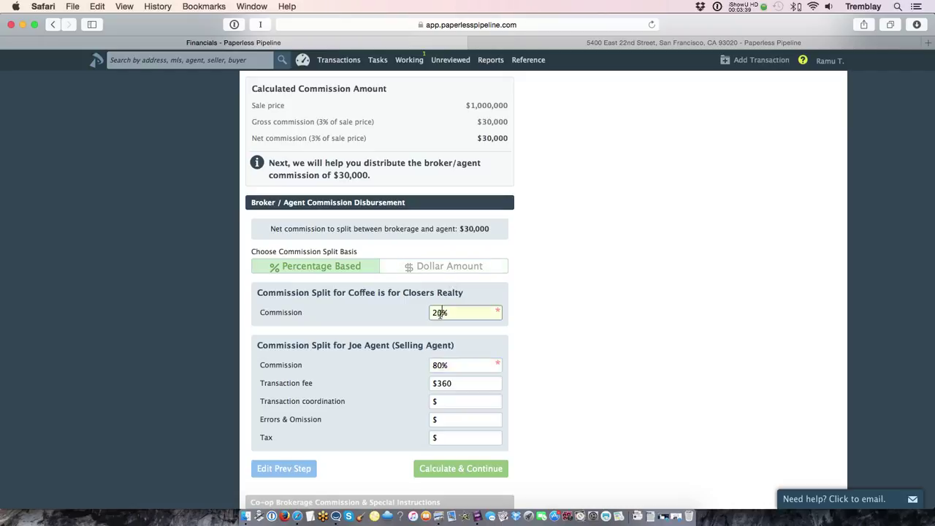
{"action": "left_click", "coordinate": [443, 364]}
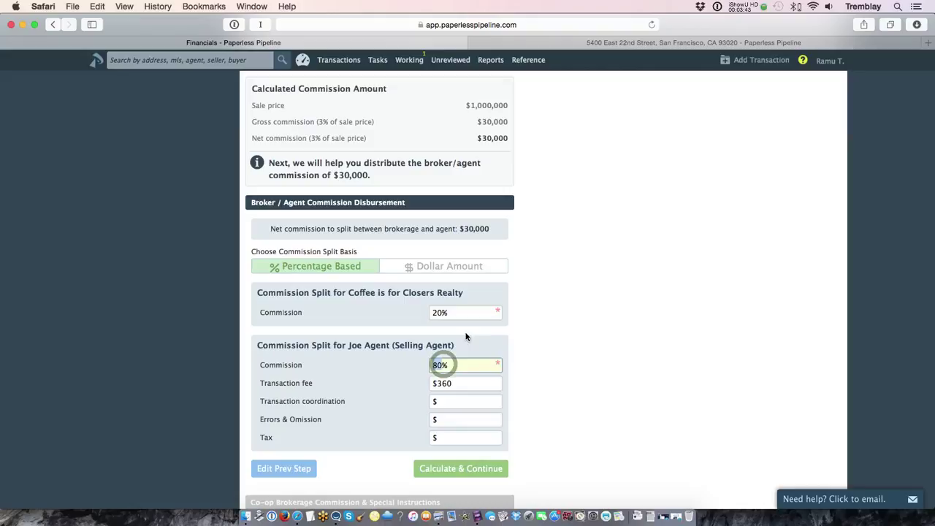
Calculate the disbursement: $6,360 to the brokerage and $23,640 to the selling agent
{"action": "left_click", "coordinate": [449, 468]}
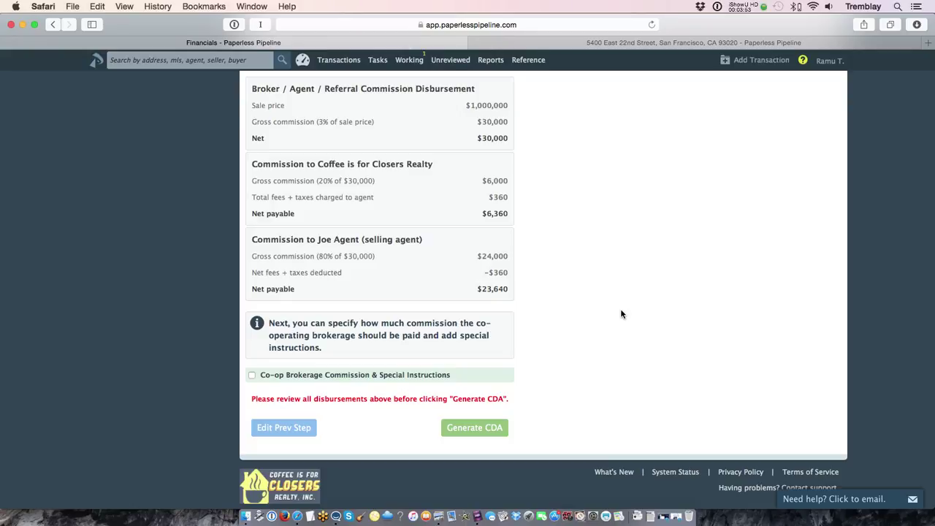
{"action": "left_click_drag", "start_coordinate": [448, 151], "coordinate": [390, 131]}
{"action": "left_click", "coordinate": [460, 113]}
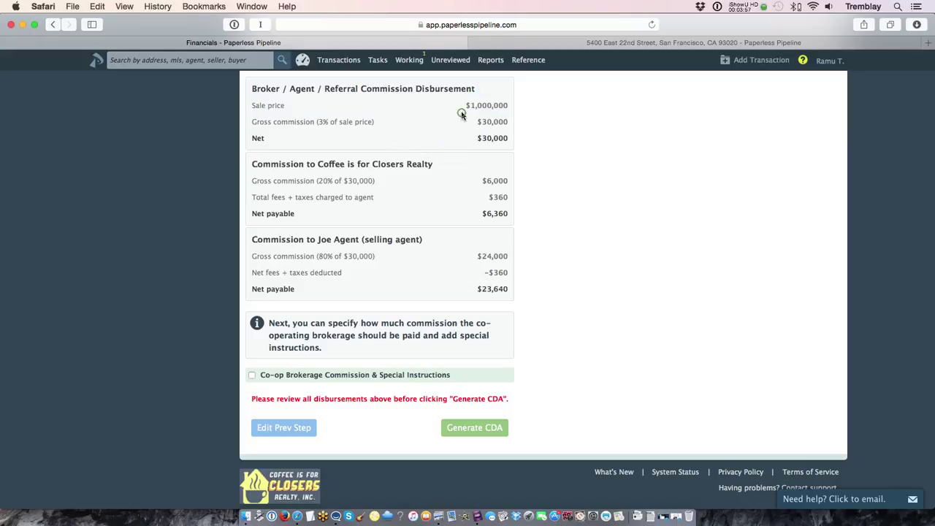
{"action": "left_click", "coordinate": [423, 126]}
{"action": "left_click", "coordinate": [252, 375]}
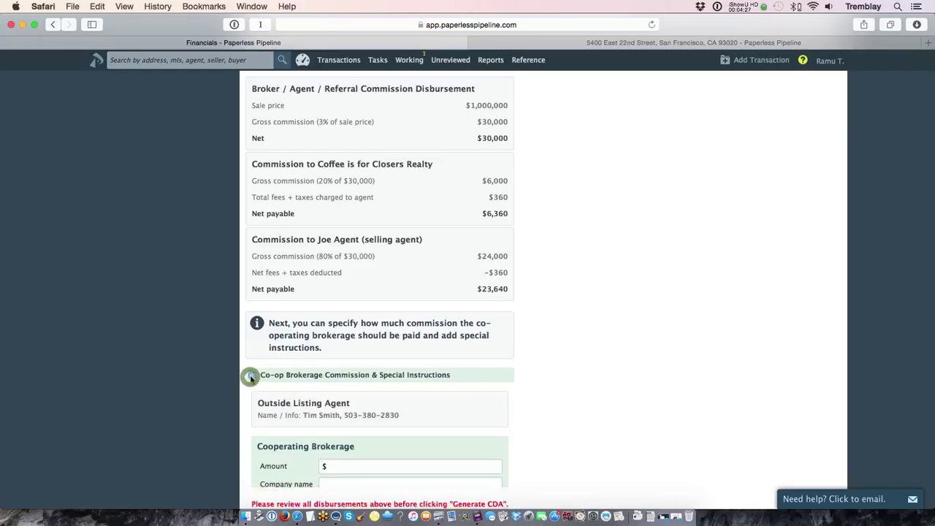
{"action": "left_click", "coordinate": [252, 376]}
{"action": "left_click", "coordinate": [252, 375]}
{"action": "scroll", "coordinate": [443, 338], "scroll_direction": "down", "scroll_amount": 7}
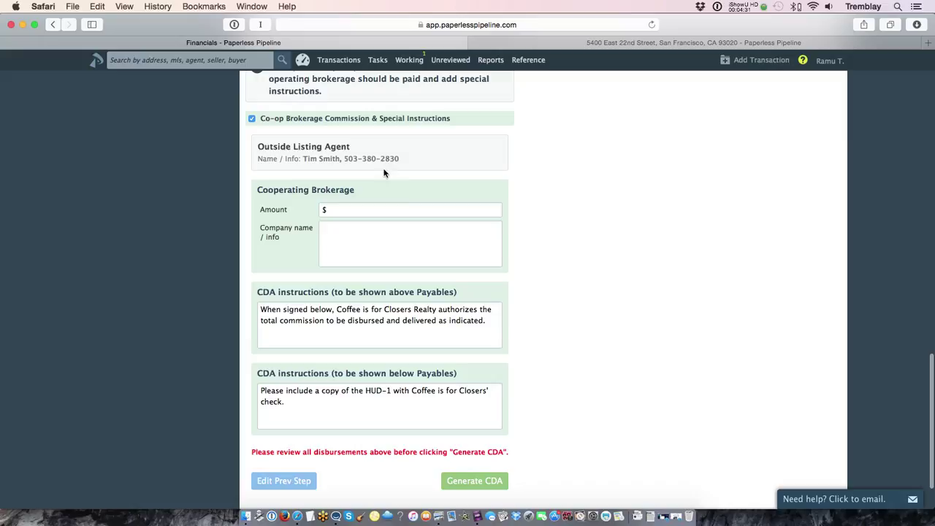
{"action": "left_click", "coordinate": [365, 210]}
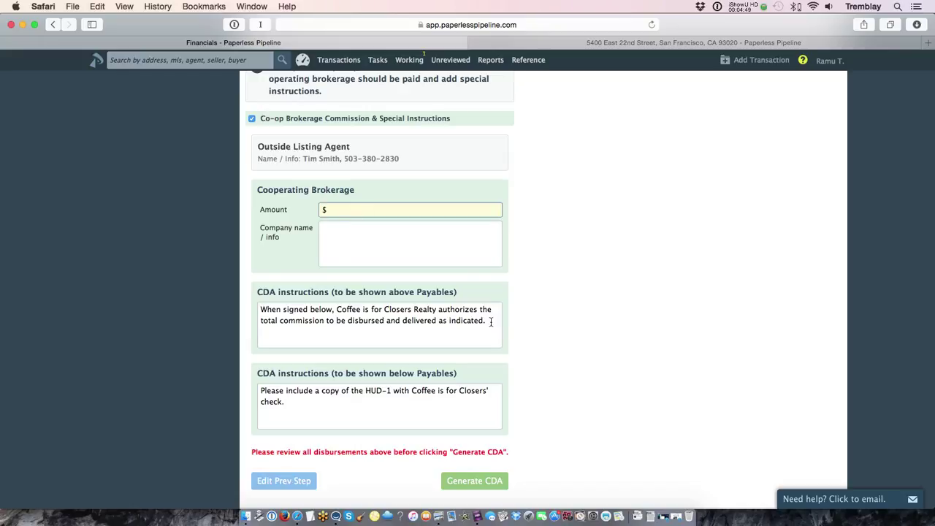
{"action": "left_click_drag", "start_coordinate": [490, 322], "coordinate": [231, 299]}
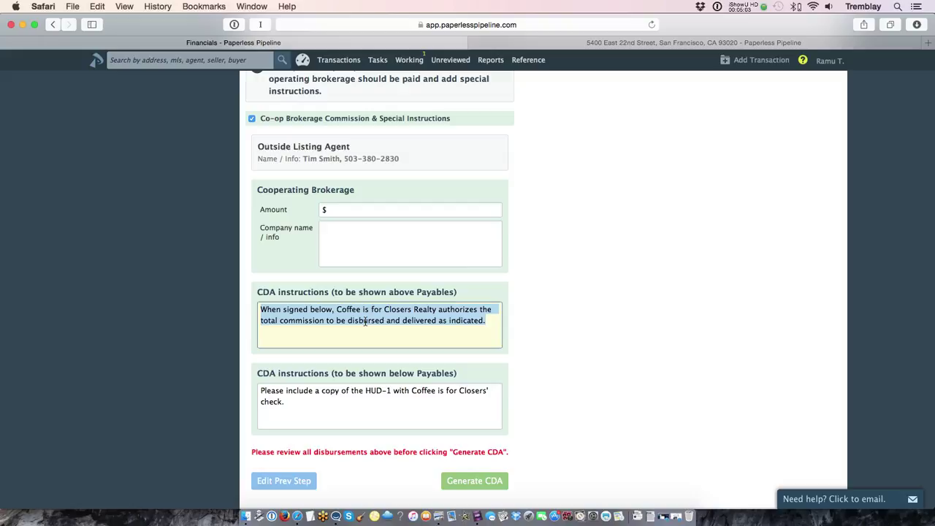
{"action": "left_click", "coordinate": [367, 409]}
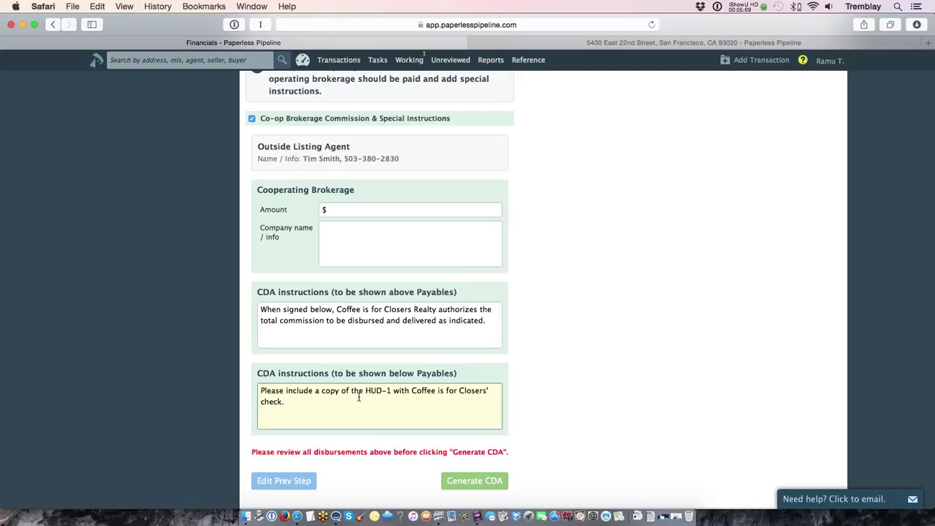
{"action": "triple_click", "coordinate": [321, 398]}
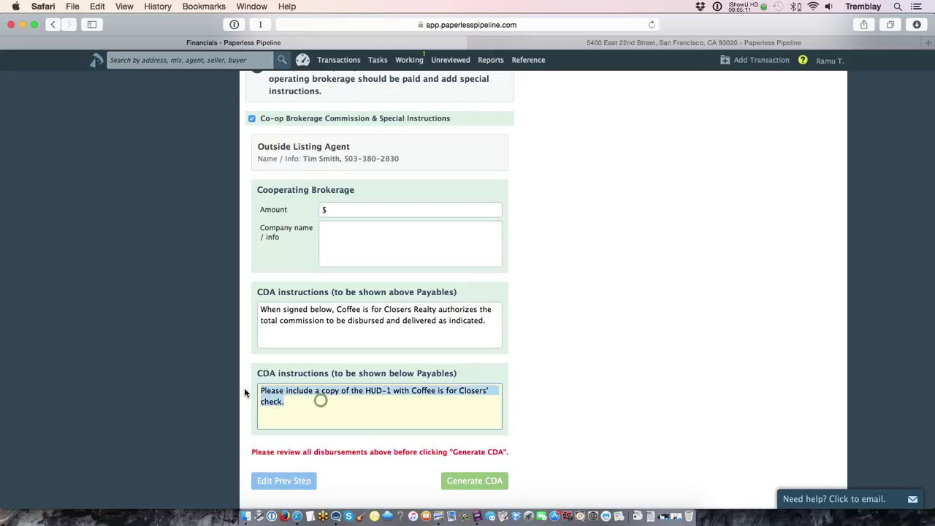
{"action": "left_click", "coordinate": [392, 417]}
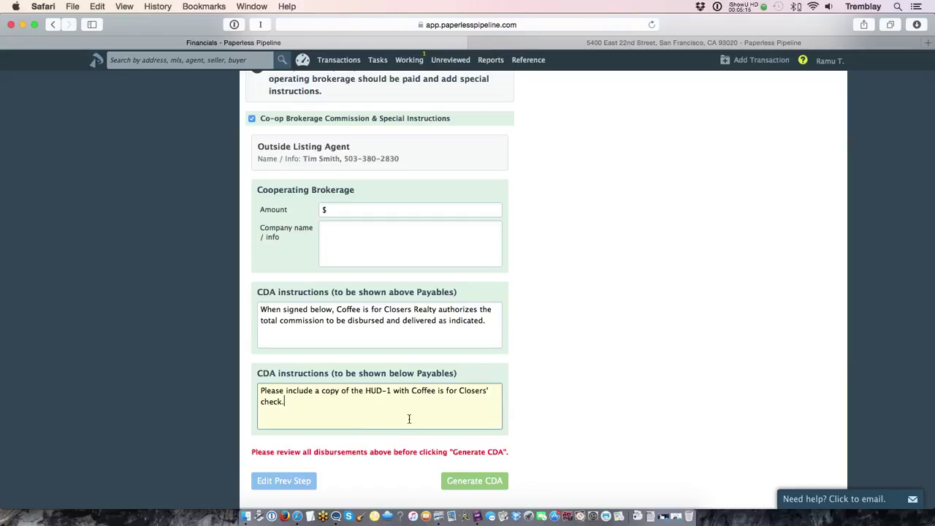
Generate the CDA and review the updated Financial Info and agent commission breakdown
{"action": "left_click", "coordinate": [492, 482]}
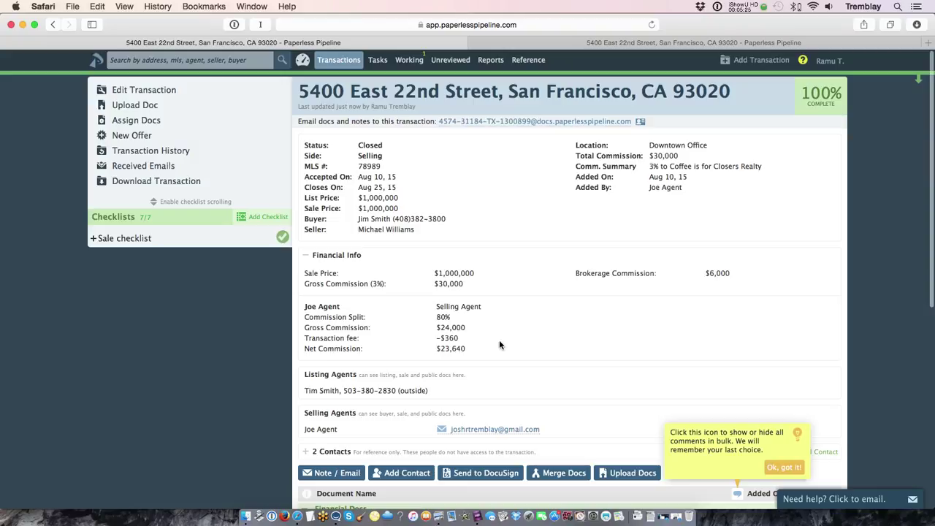
{"action": "left_click_drag", "start_coordinate": [478, 348], "coordinate": [303, 254]}
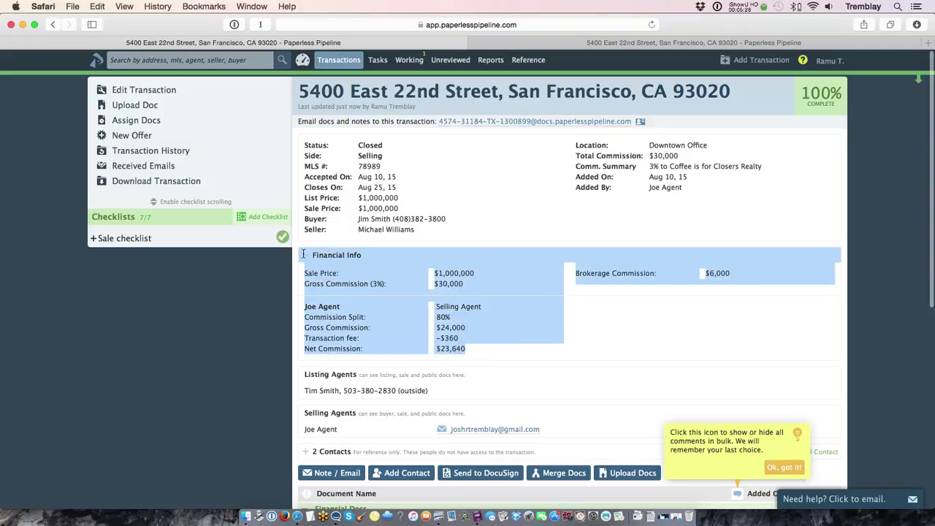
{"action": "left_click", "coordinate": [466, 284]}
{"action": "left_click_drag", "start_coordinate": [467, 354], "coordinate": [304, 307]}
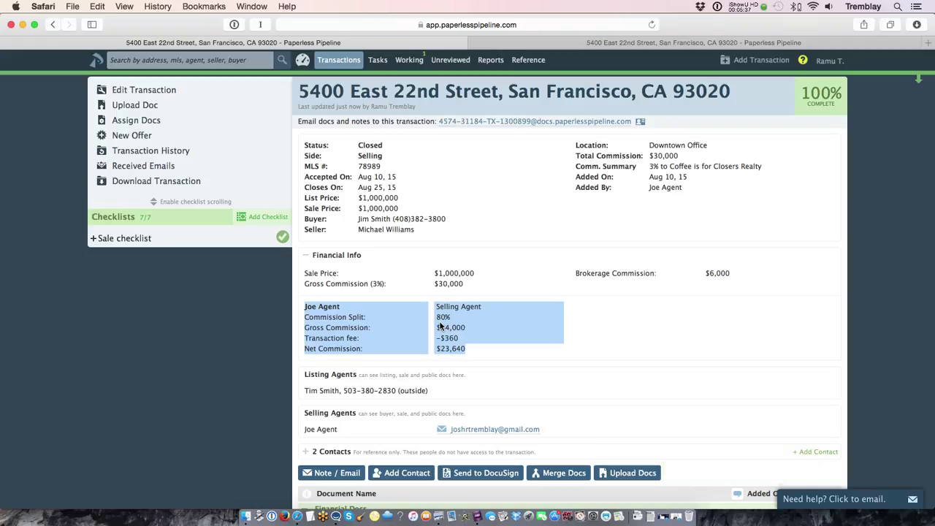
{"action": "left_click", "coordinate": [471, 354]}
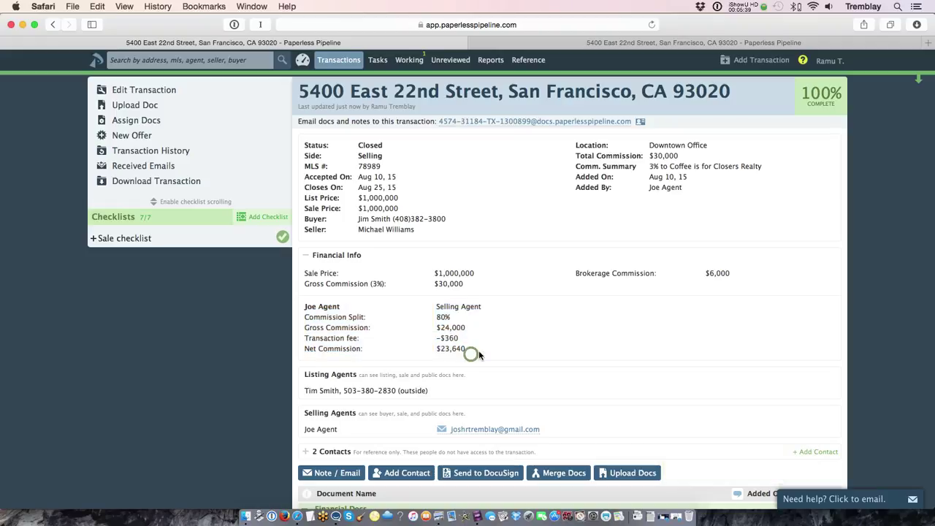
{"action": "left_click_drag", "start_coordinate": [479, 350], "coordinate": [306, 257]}
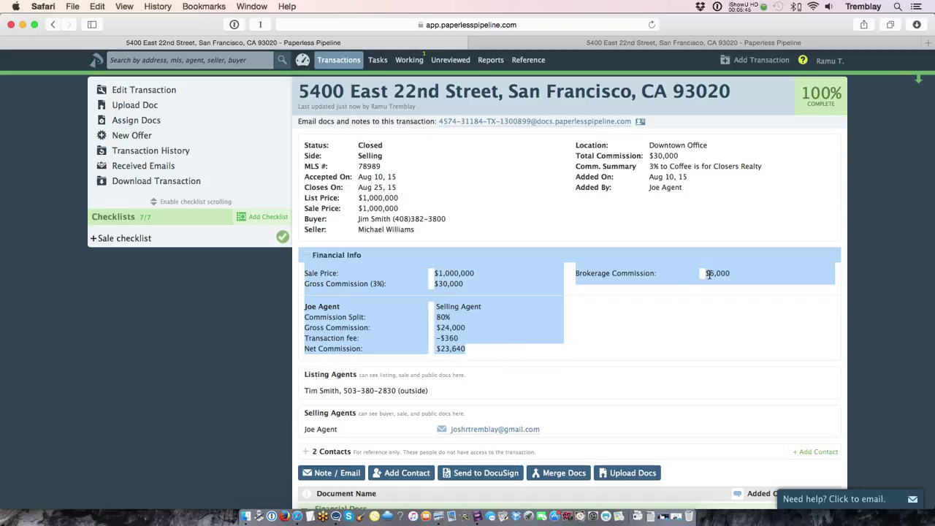
Open the new Commission Disbursement Authorization listed under Financial Docs
{"action": "scroll", "coordinate": [664, 344], "scroll_direction": "down", "scroll_amount": 3}
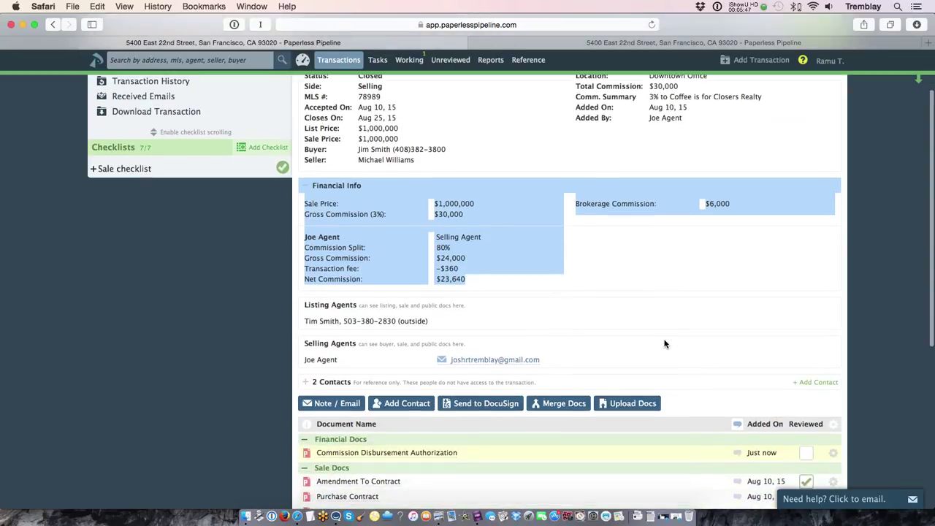
{"action": "scroll", "coordinate": [665, 343], "scroll_direction": "down", "scroll_amount": 4}
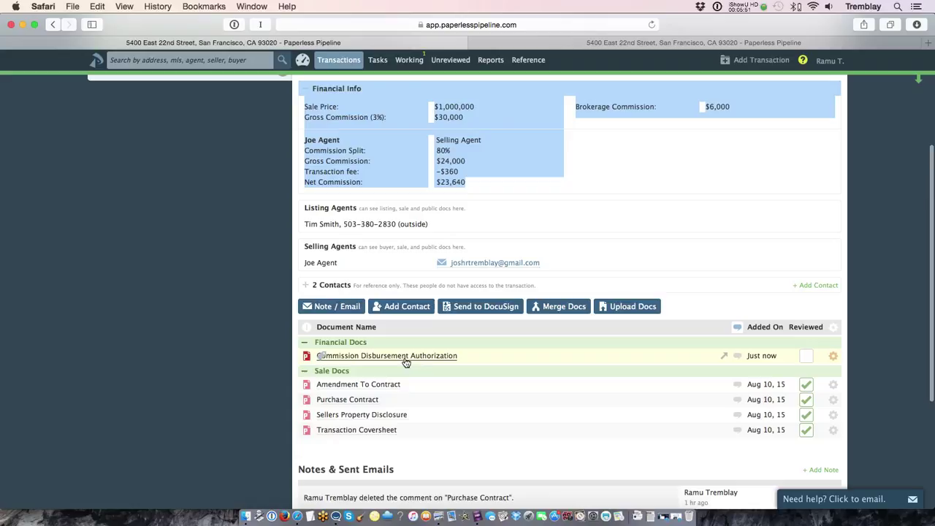
{"action": "left_click", "coordinate": [723, 358]}
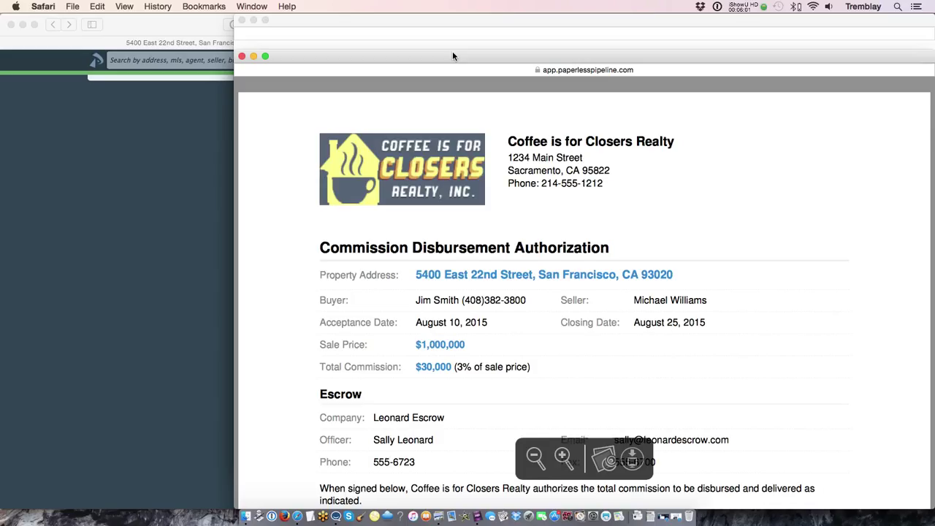
Read through the CDA preview, noting the $30,000 total commission and $23,640 payable to the agent
{"action": "left_click_drag", "start_coordinate": [437, 50], "coordinate": [347, 14]}
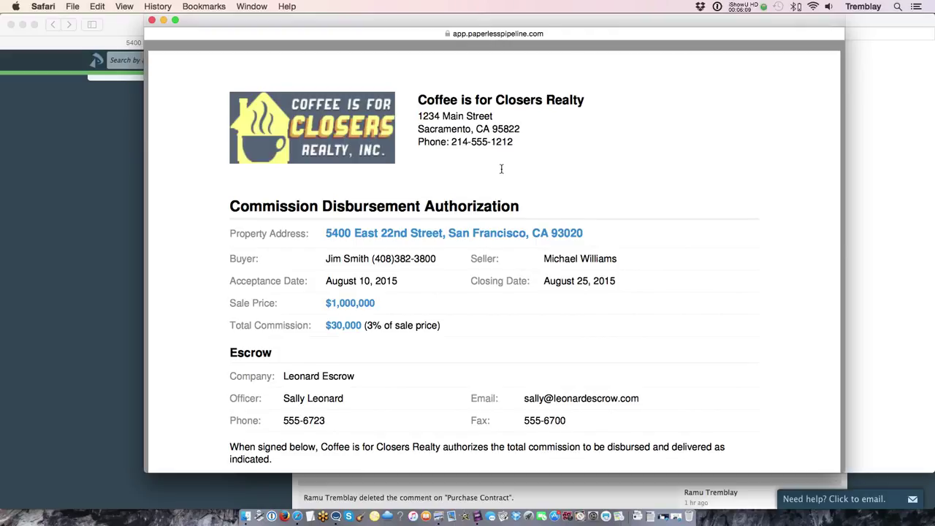
{"action": "scroll", "coordinate": [501, 167], "scroll_direction": "down", "scroll_amount": 3}
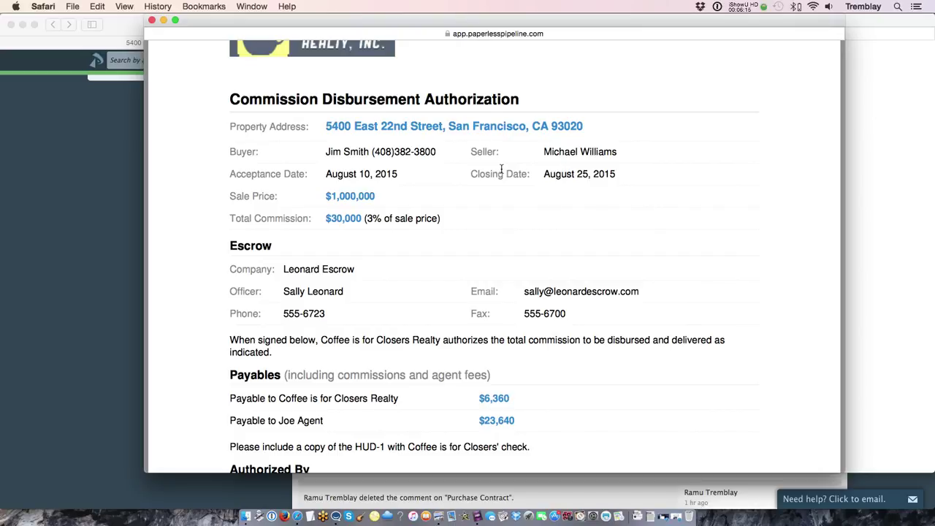
{"action": "scroll", "coordinate": [501, 169], "scroll_direction": "down", "scroll_amount": 3}
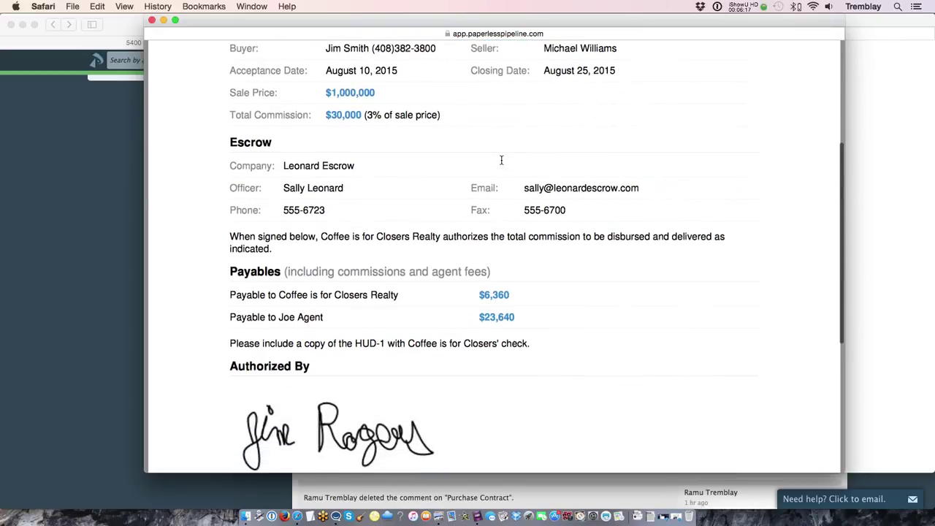
{"action": "scroll", "coordinate": [501, 160], "scroll_direction": "down", "scroll_amount": 1}
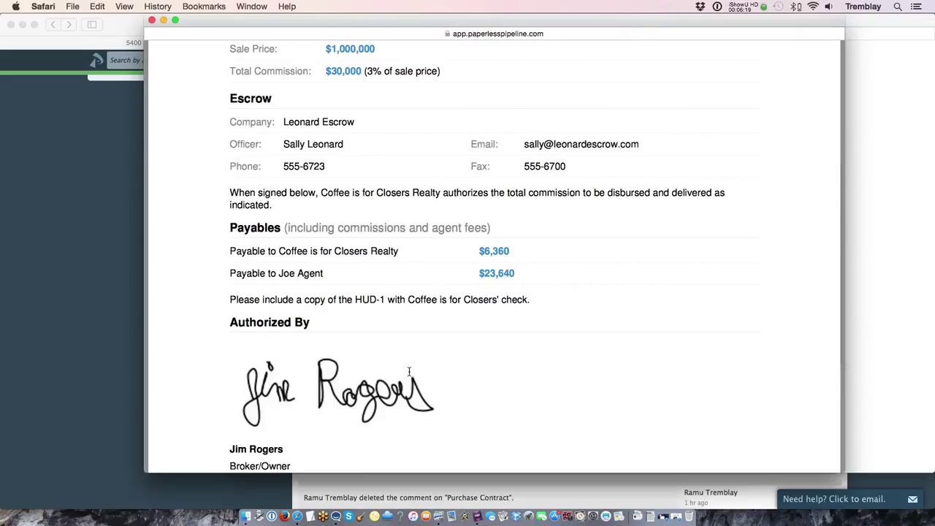
{"action": "scroll", "coordinate": [409, 372], "scroll_direction": "down", "scroll_amount": 1}
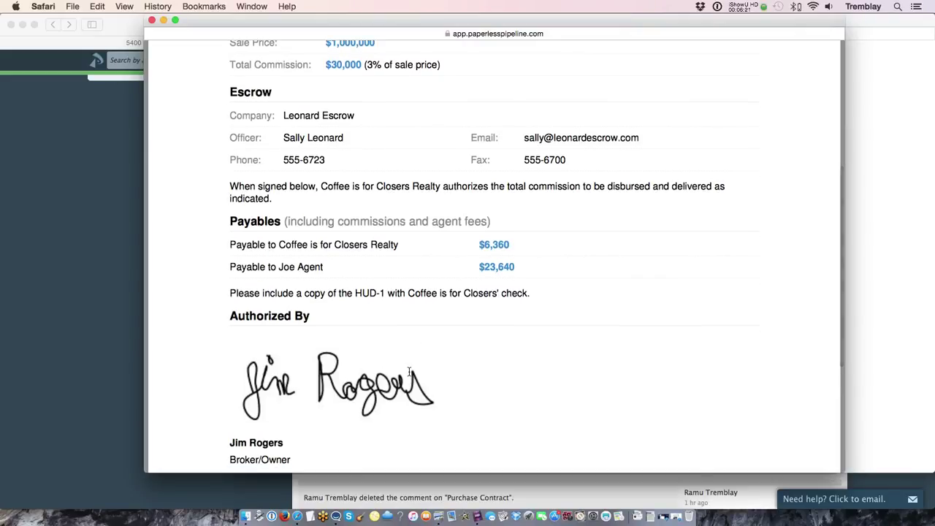
{"action": "scroll", "coordinate": [409, 371], "scroll_direction": "down", "scroll_amount": 3}
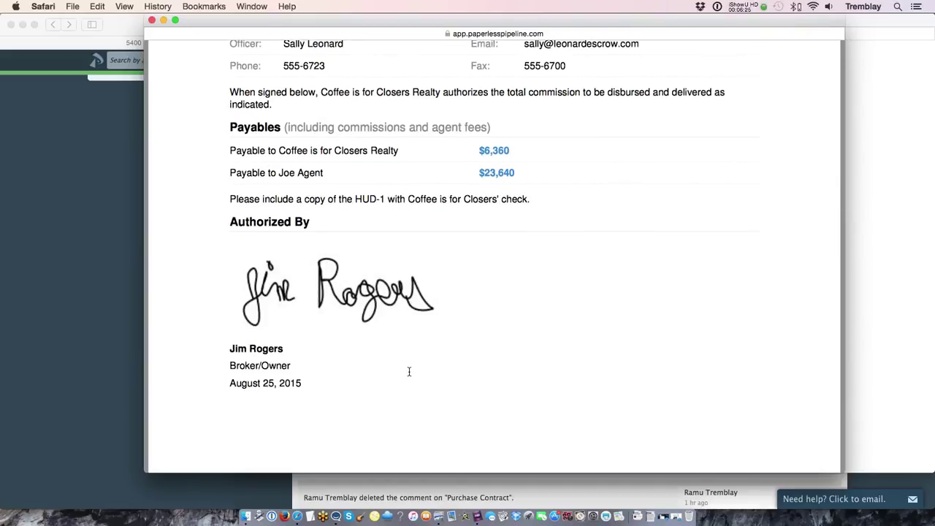
{"action": "scroll", "coordinate": [449, 304], "scroll_direction": "up", "scroll_amount": 1}
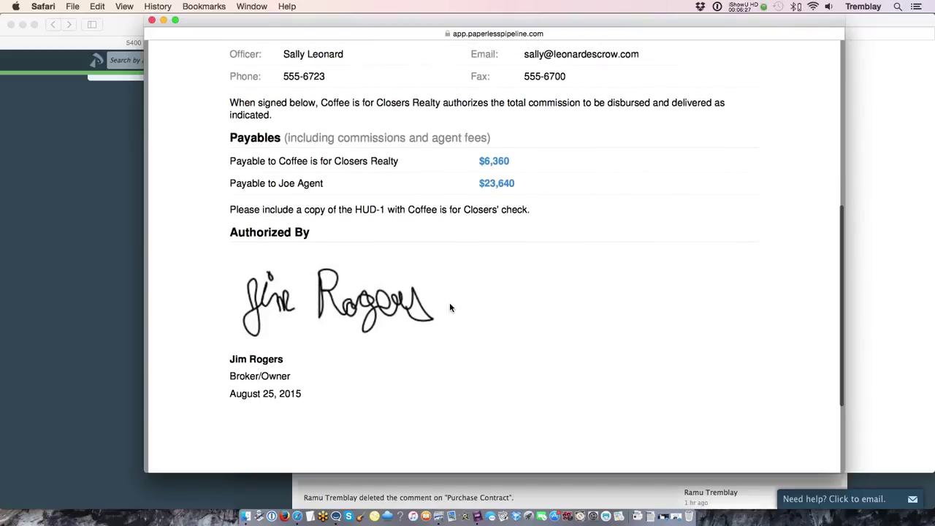
{"action": "scroll", "coordinate": [449, 308], "scroll_direction": "up", "scroll_amount": 3}
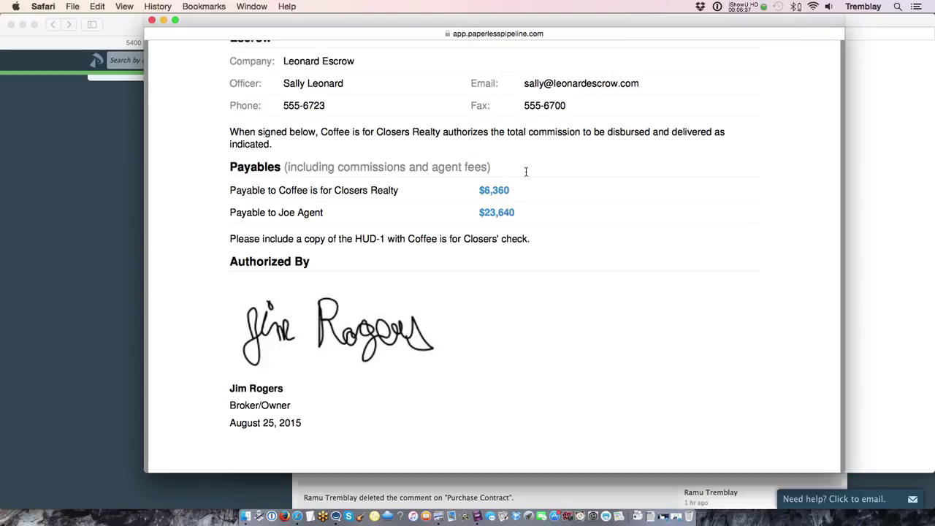
{"action": "left_click_drag", "start_coordinate": [526, 211], "coordinate": [388, 206]}
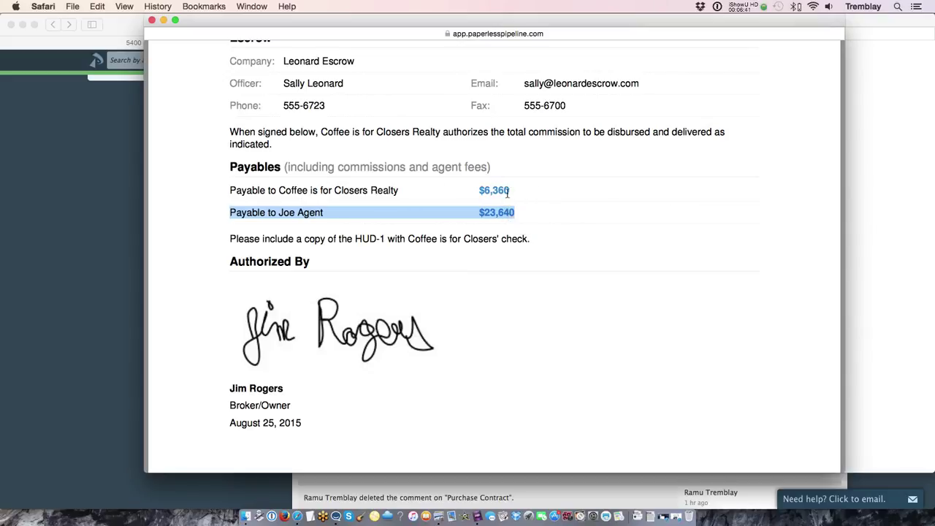
{"action": "scroll", "coordinate": [512, 200], "scroll_direction": "up", "scroll_amount": 2}
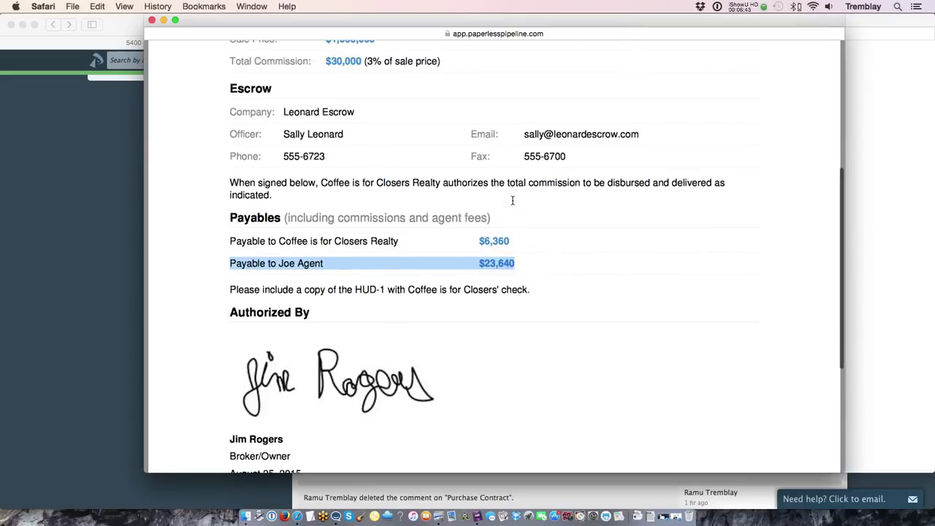
{"action": "scroll", "coordinate": [512, 200], "scroll_direction": "up", "scroll_amount": 10}
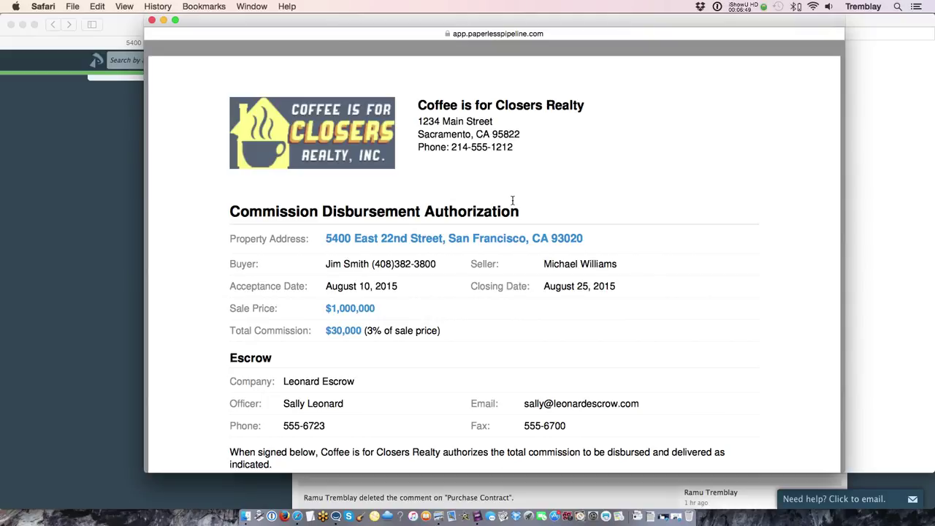
Close the CDA preview and locate the CDA under Financial Docs in the document list
{"action": "left_click", "coordinate": [151, 20]}
{"action": "left_click", "coordinate": [241, 20]}
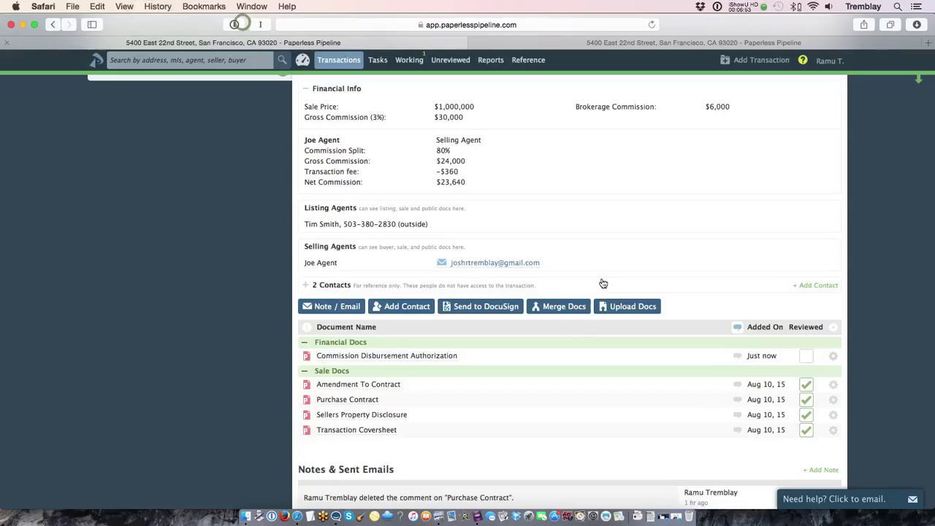
{"action": "scroll", "coordinate": [603, 283], "scroll_direction": "down", "scroll_amount": 3}
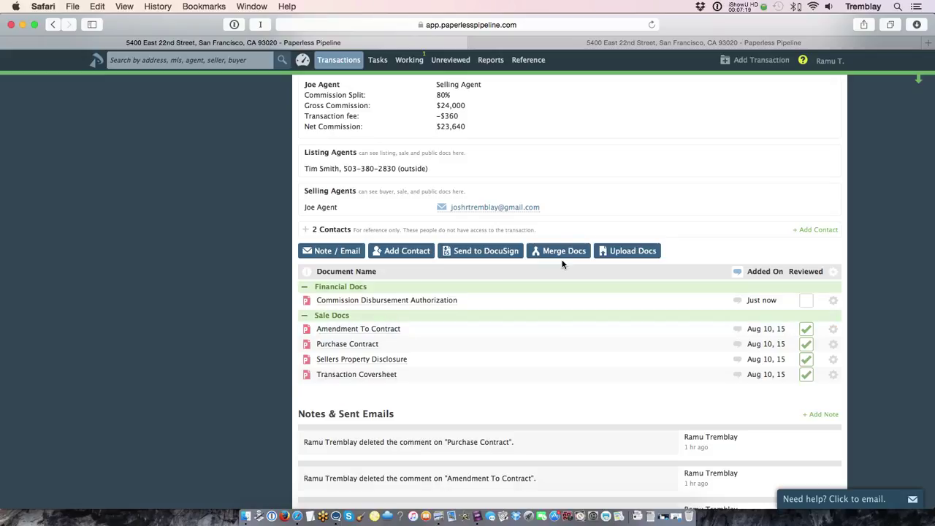
{"action": "scroll", "coordinate": [563, 264], "scroll_direction": "down", "scroll_amount": 1}
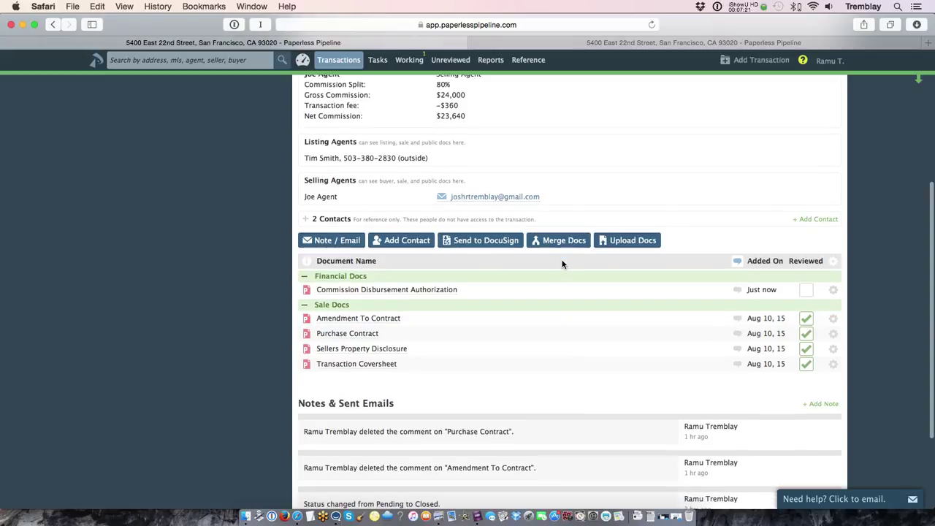
{"action": "scroll", "coordinate": [562, 264], "scroll_direction": "up", "scroll_amount": 2}
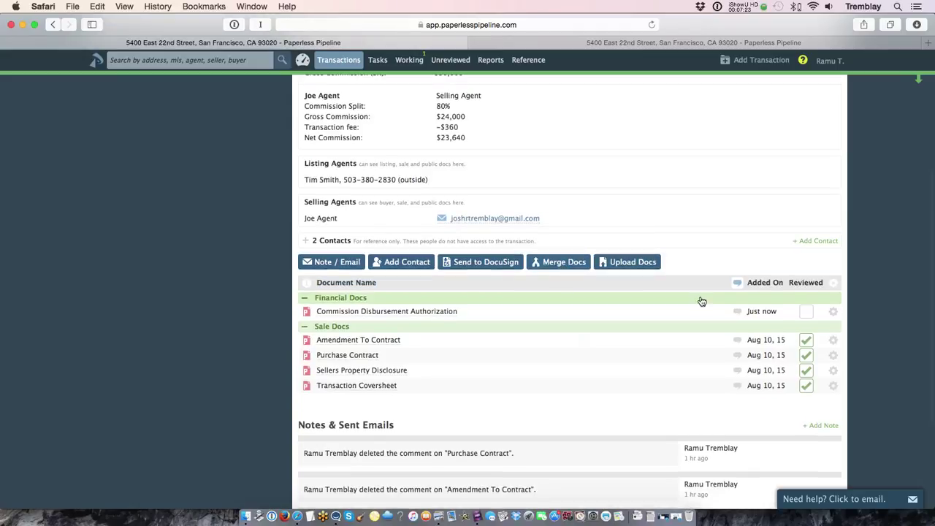
{"action": "left_click", "coordinate": [835, 312]}
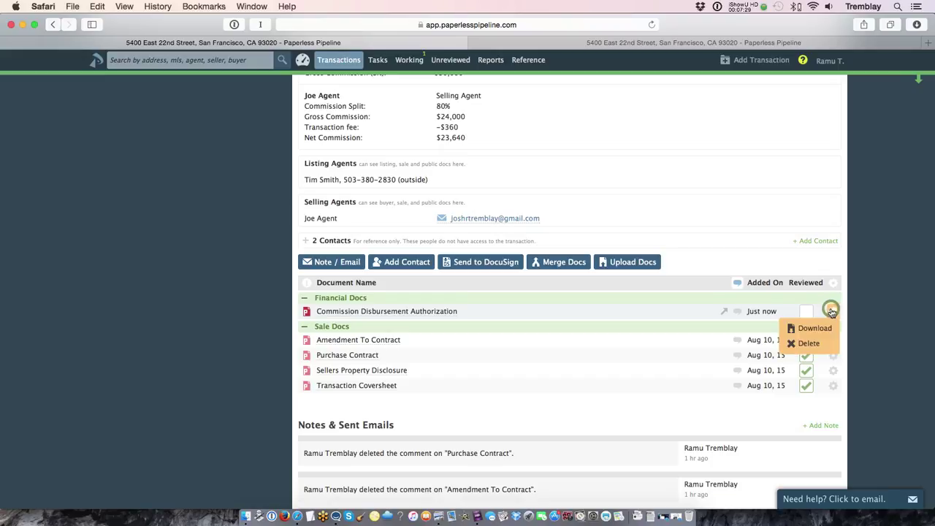
{"action": "left_click", "coordinate": [800, 344]}
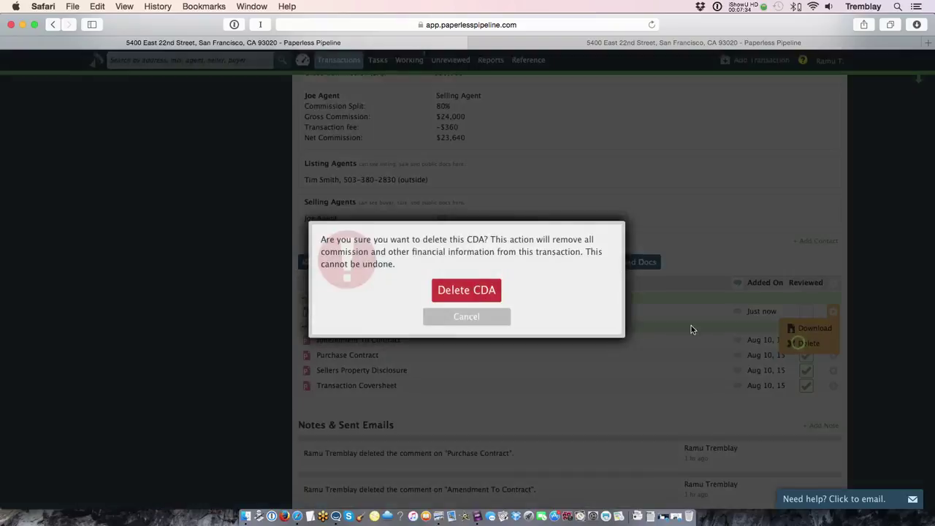
{"action": "left_click", "coordinate": [475, 318]}
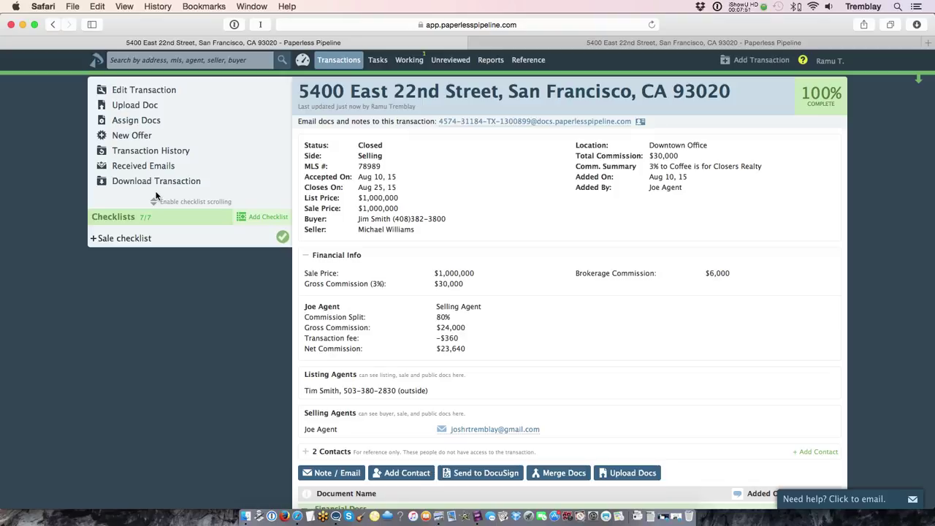
{"action": "scroll", "coordinate": [470, 267], "scroll_direction": "down", "scroll_amount": 2}
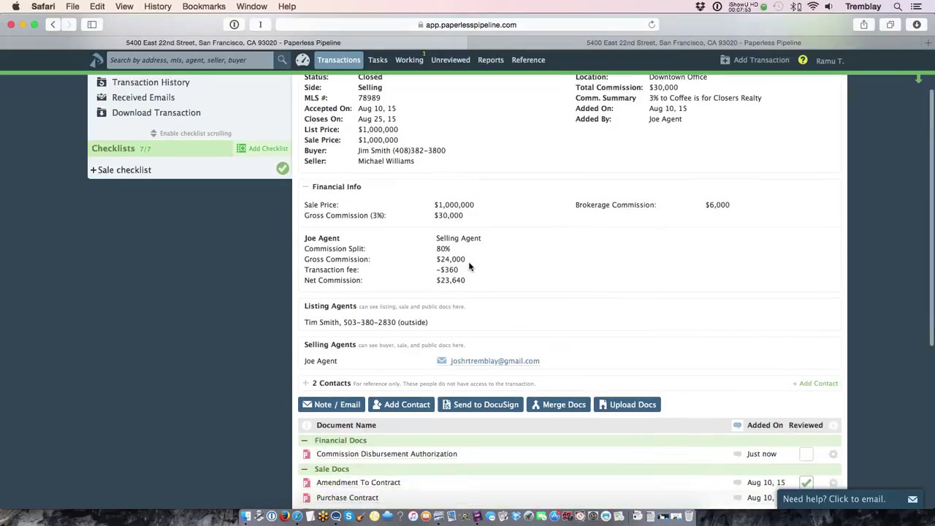
{"action": "scroll", "coordinate": [469, 267], "scroll_direction": "down", "scroll_amount": 1}
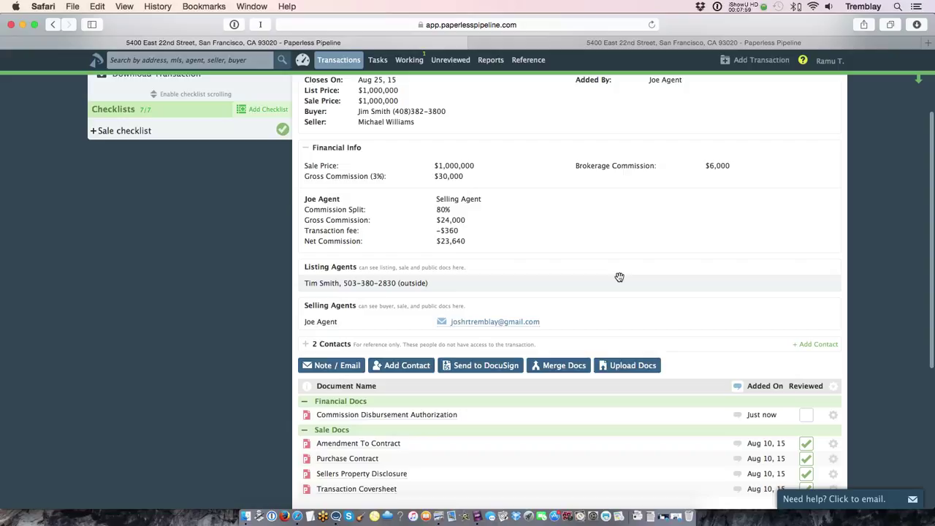
{"action": "scroll", "coordinate": [619, 278], "scroll_direction": "up", "scroll_amount": 3}
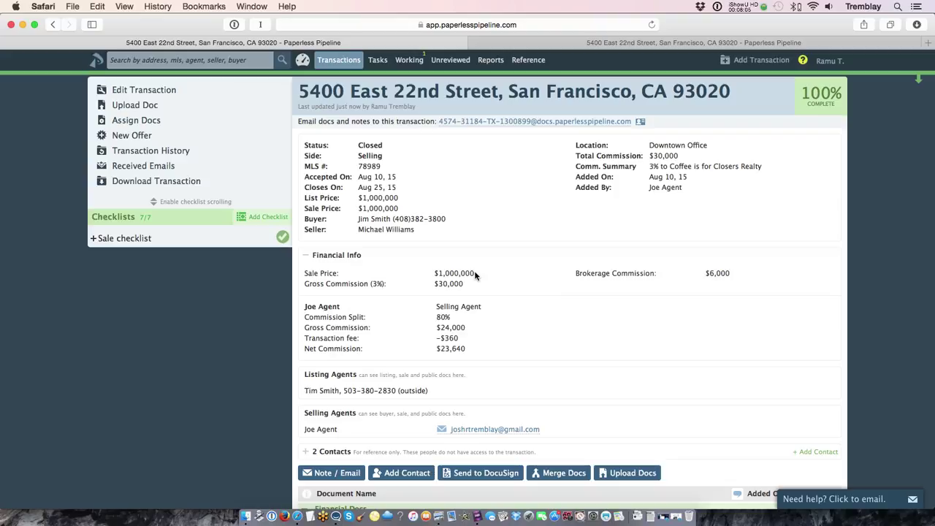
Open the Agent Income report, search for and select the agent, then show the Period options
{"action": "left_click", "coordinate": [489, 61]}
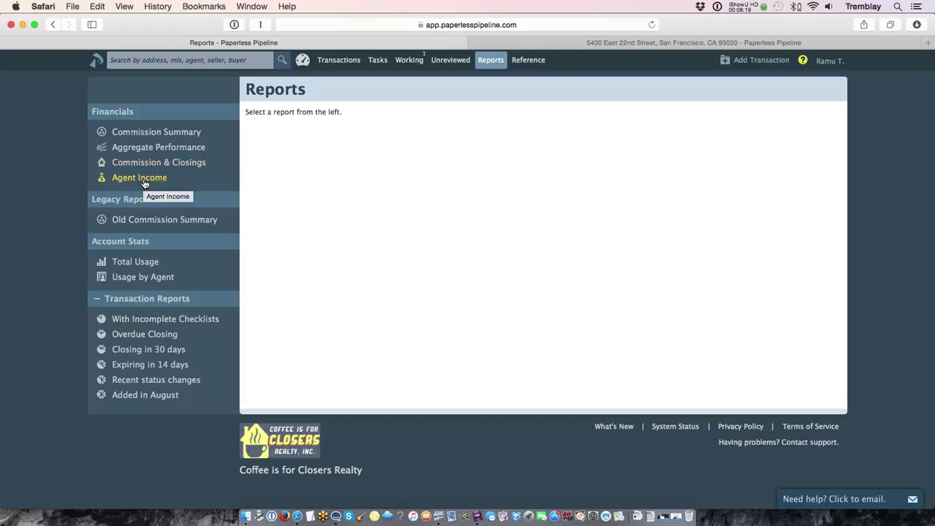
{"action": "left_click", "coordinate": [143, 183]}
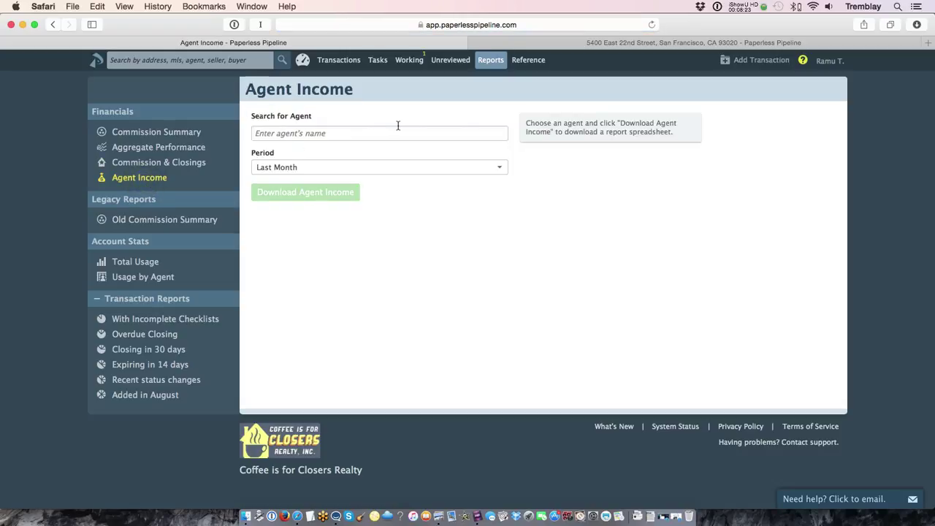
{"action": "left_click", "coordinate": [422, 137]}
{"action": "type", "text": "Joe age"}
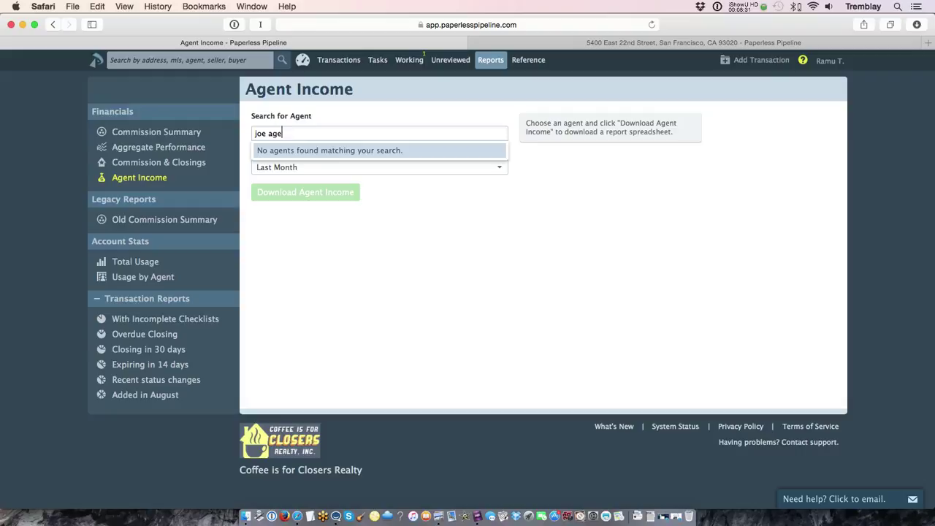
{"action": "type", "text": "nt"}
{"action": "triple_click", "coordinate": [368, 134]}
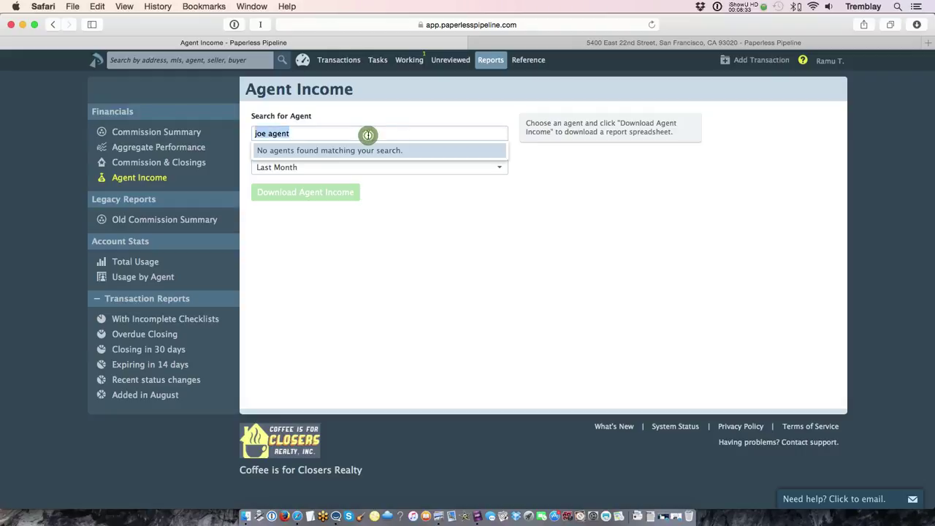
{"action": "type", "text": "joe"}
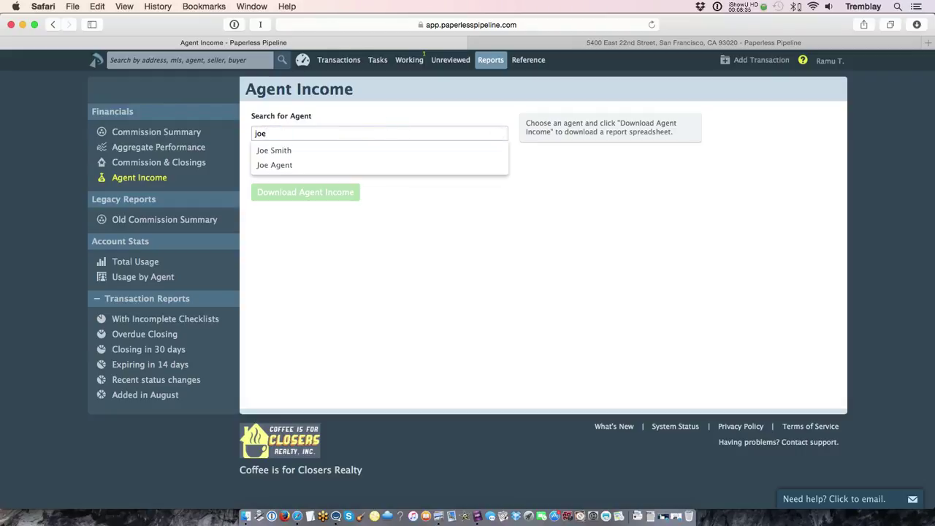
{"action": "left_click", "coordinate": [292, 165]}
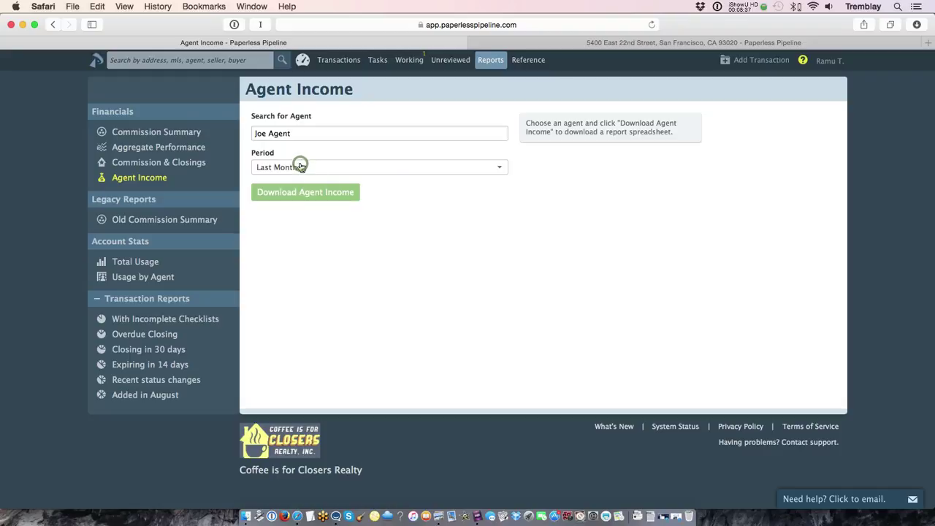
{"action": "left_click", "coordinate": [484, 172]}
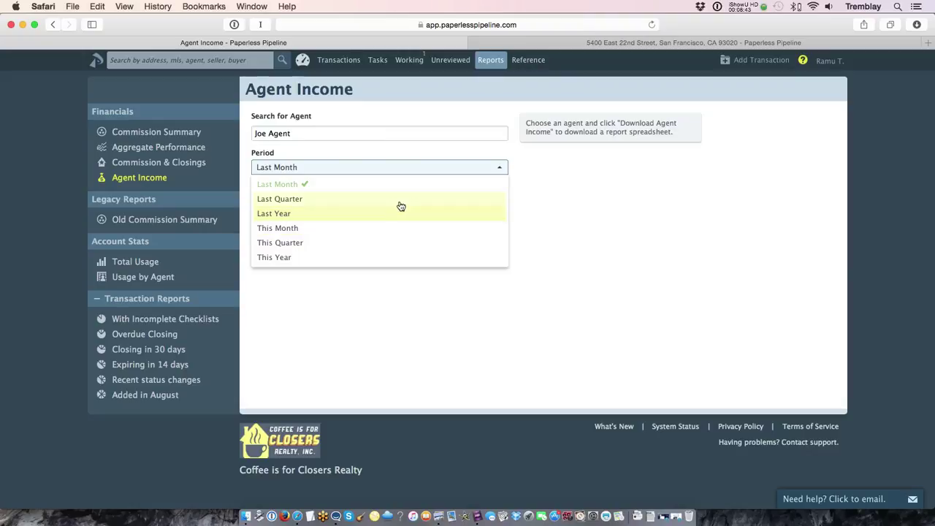
Check Commission & Closings keeps Company-wide and Last Month, then switch to Aggregate Performance
{"action": "left_click", "coordinate": [168, 166]}
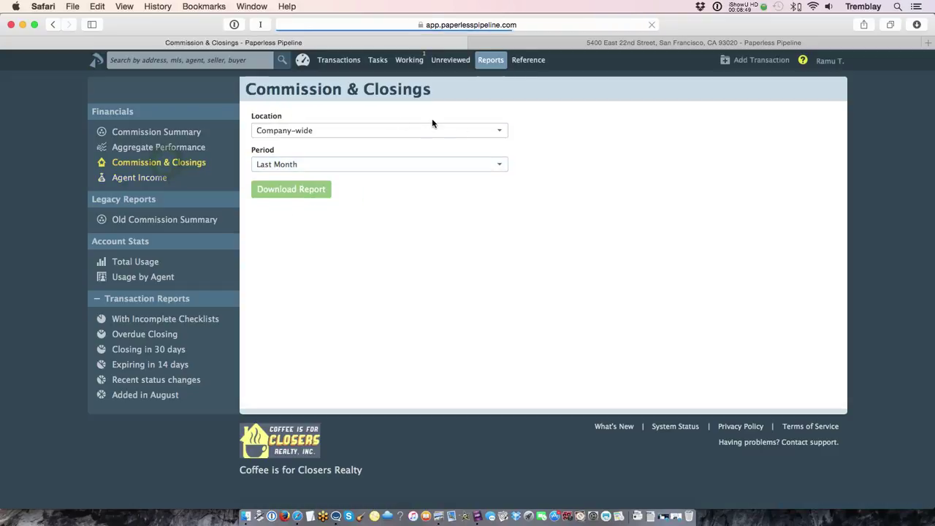
{"action": "left_click", "coordinate": [496, 135]}
{"action": "left_click", "coordinate": [555, 168]}
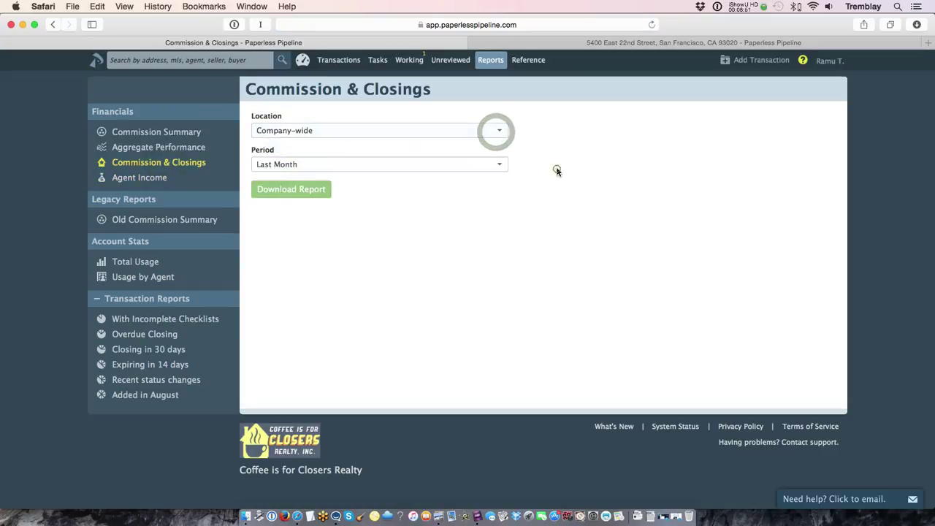
{"action": "left_click", "coordinate": [503, 169]}
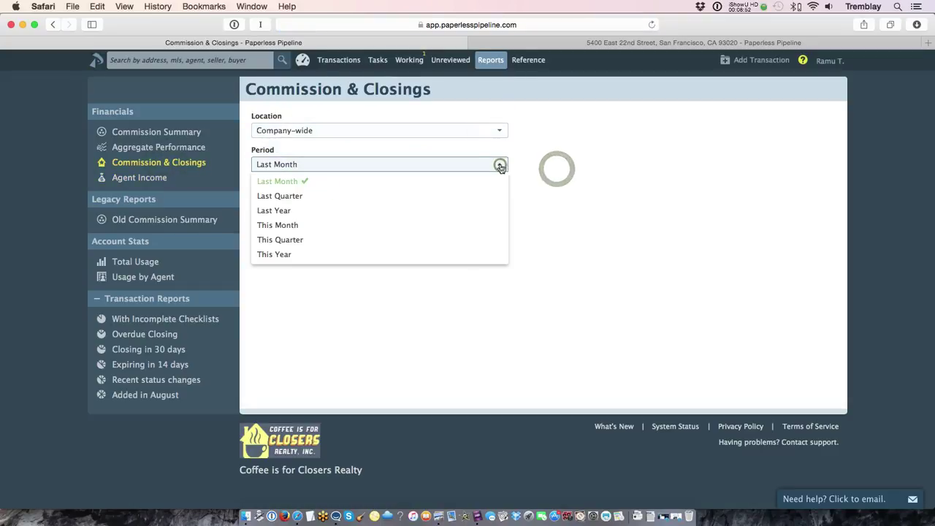
{"action": "left_click", "coordinate": [559, 177]}
{"action": "left_click", "coordinate": [161, 147]}
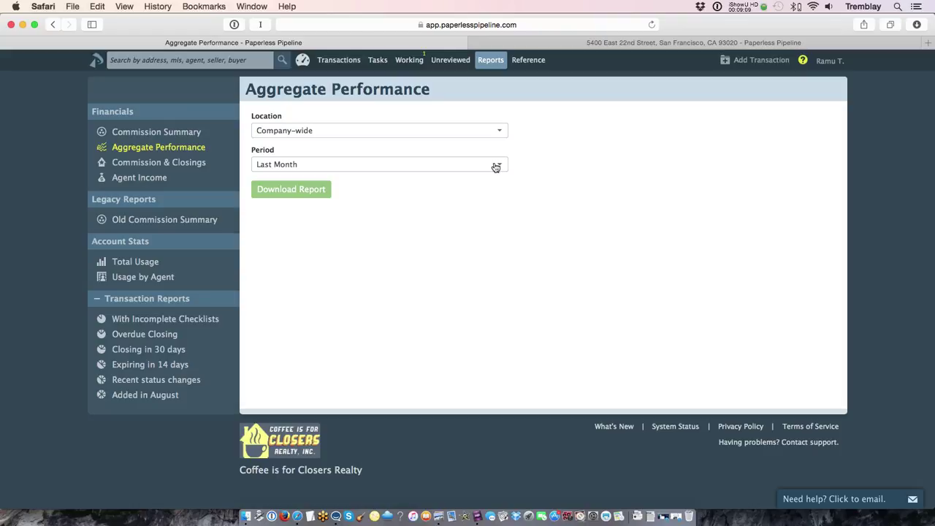
Open the Commission Summary report from the Financials reports list
{"action": "left_click", "coordinate": [183, 135]}
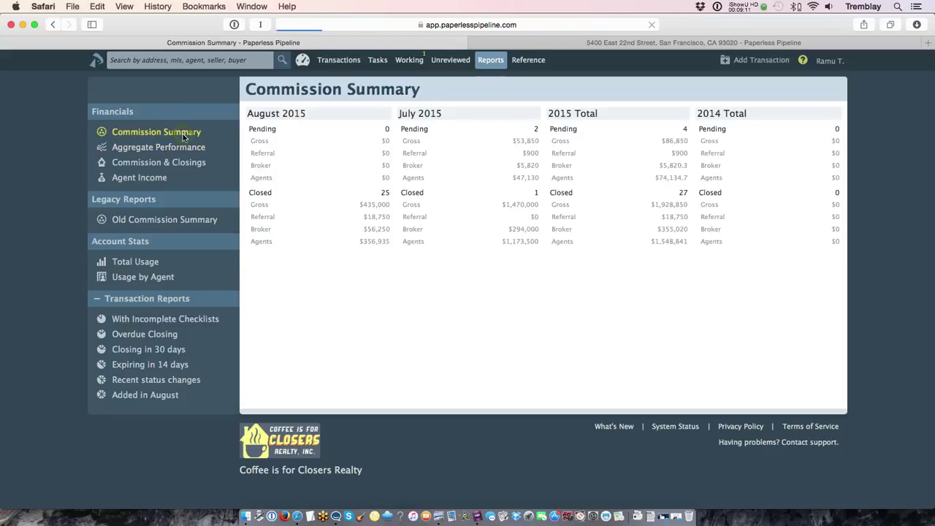